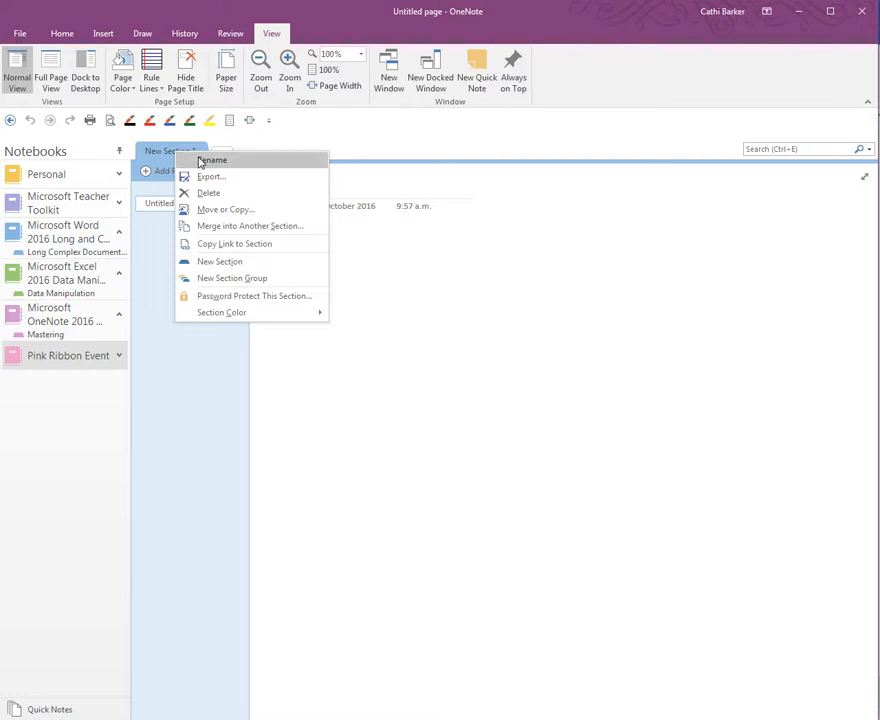
# Rename the New Section 1 tab to Promotion.
pyautogui.click(162, 155)
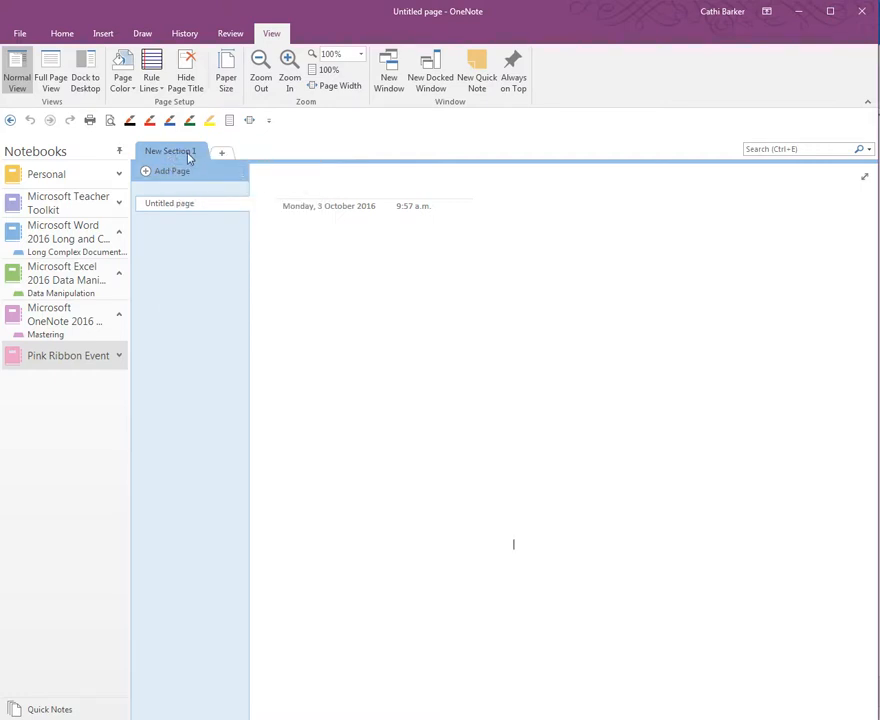
pyautogui.doubleClick(186, 155)
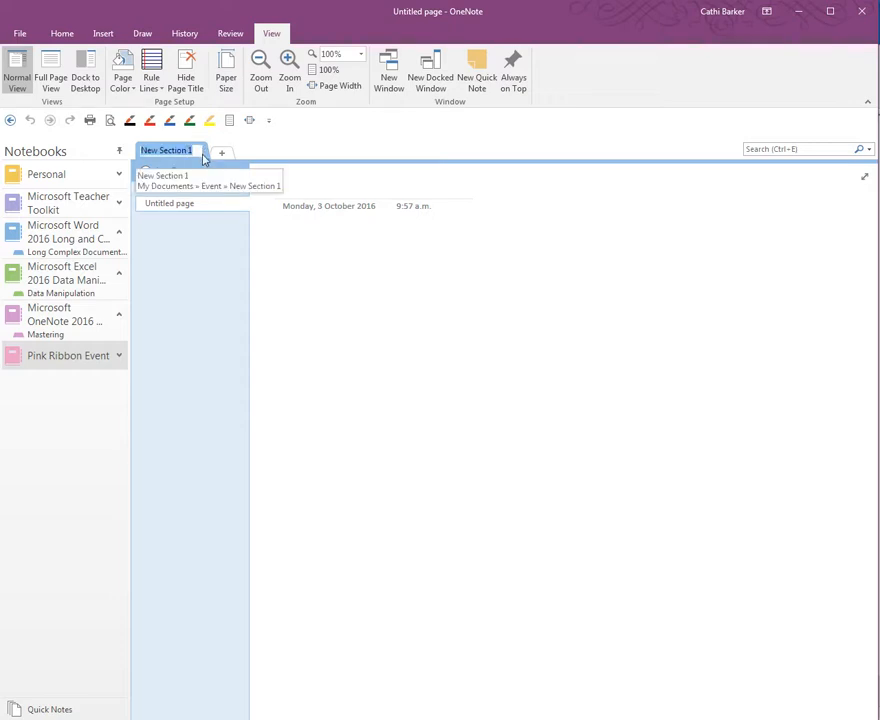
pyautogui.write('Promotion')
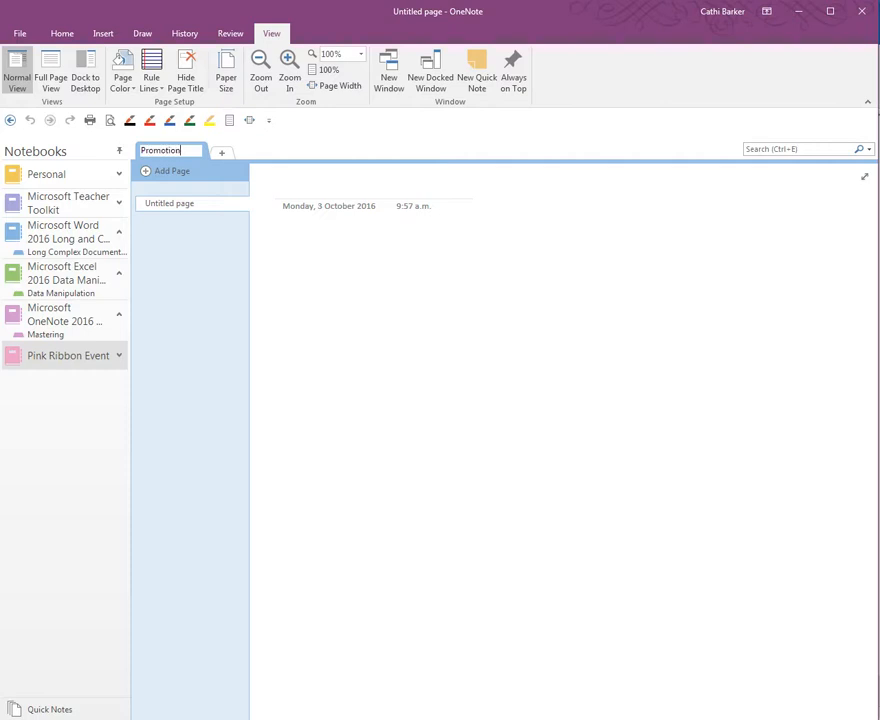
pyautogui.press('Return')
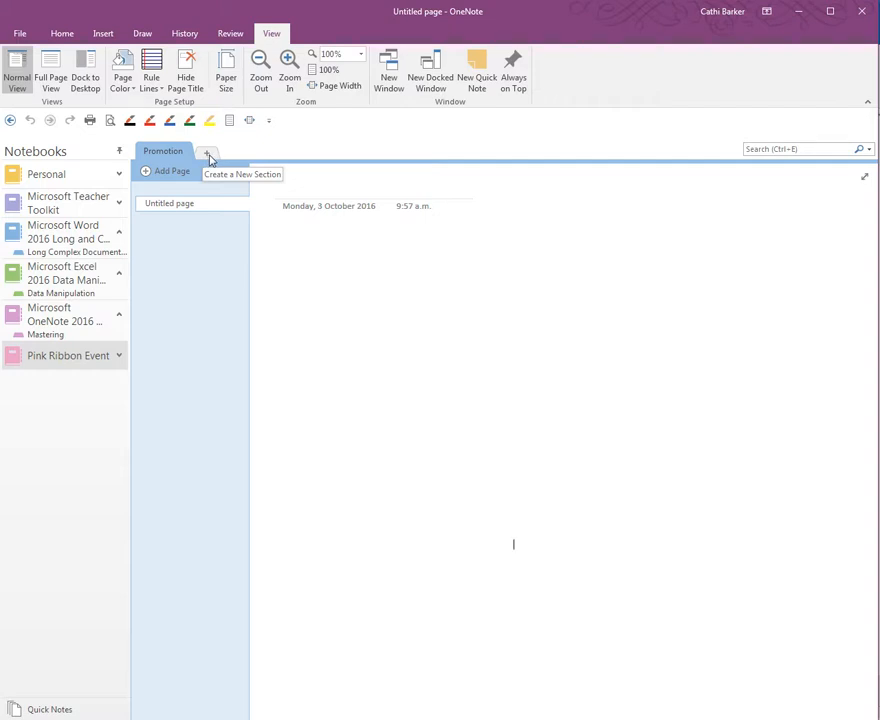
# Add a new section named Sponsorship after Promotion.
pyautogui.click(210, 157)
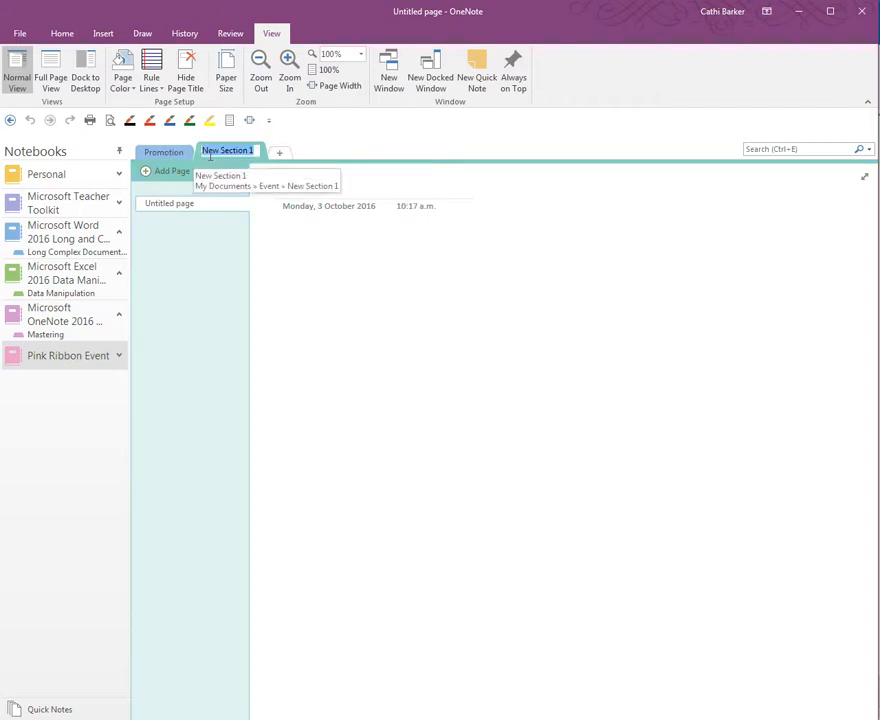
pyautogui.write('S')
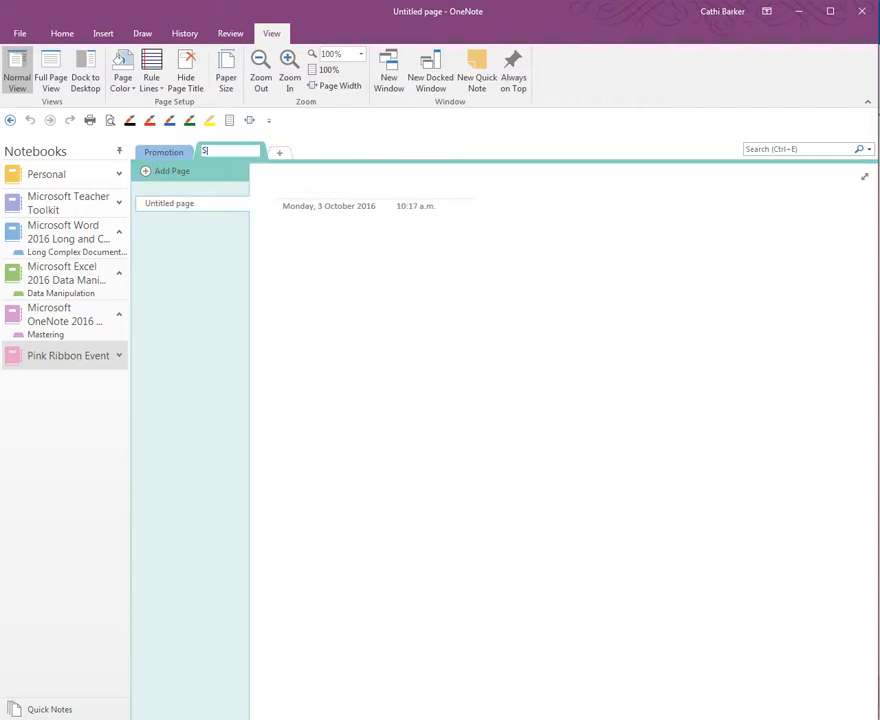
pyautogui.write('ponsorship')
pyautogui.press('Return')
pyautogui.rightClick(239, 156)
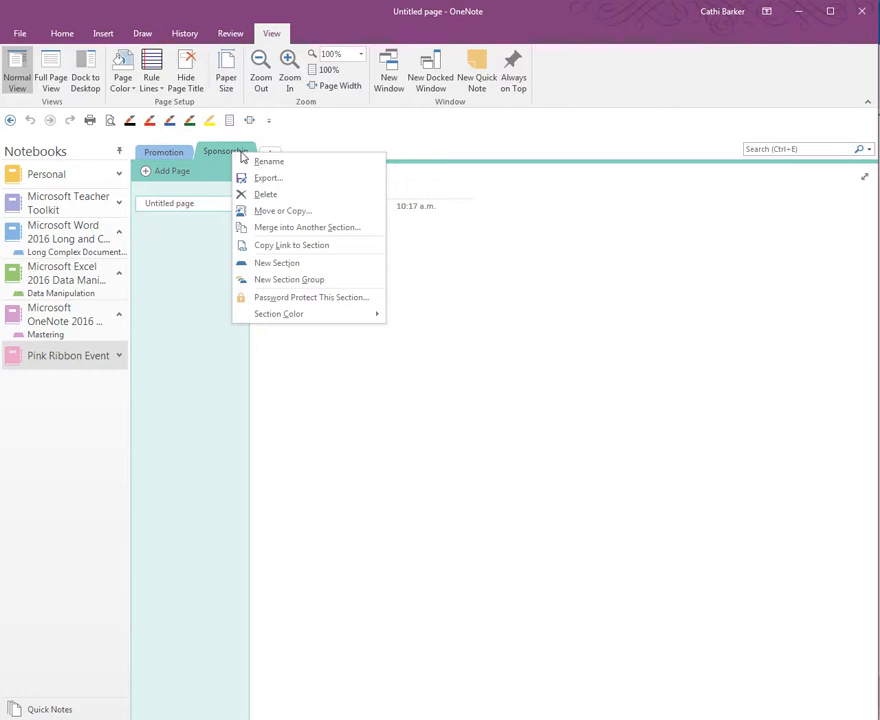
pyautogui.click(236, 159)
pyautogui.doubleClick(236, 152)
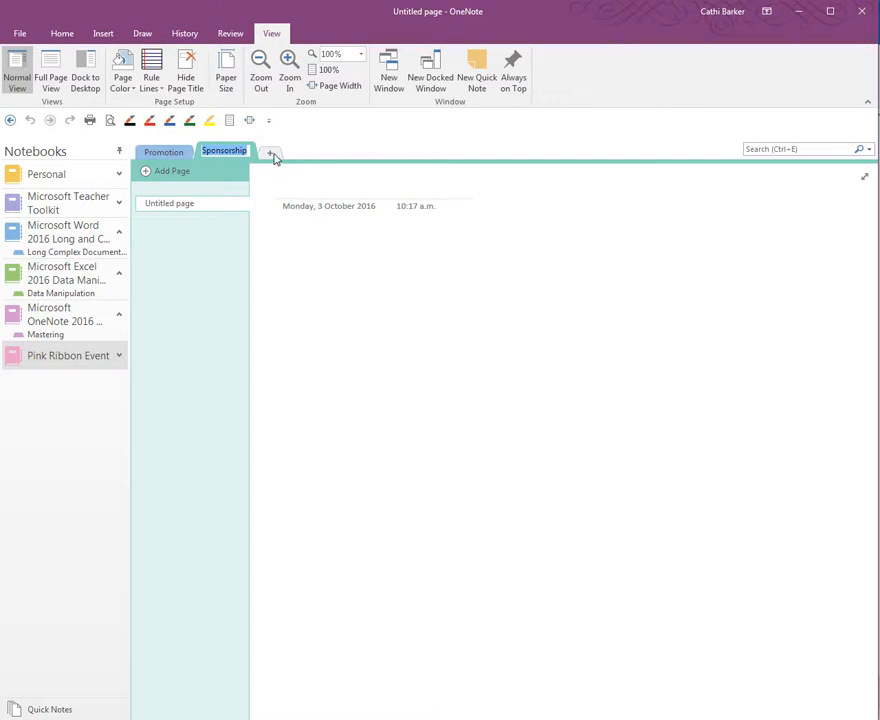
# Add two more sections named Activities and Roster.
pyautogui.click(272, 154)
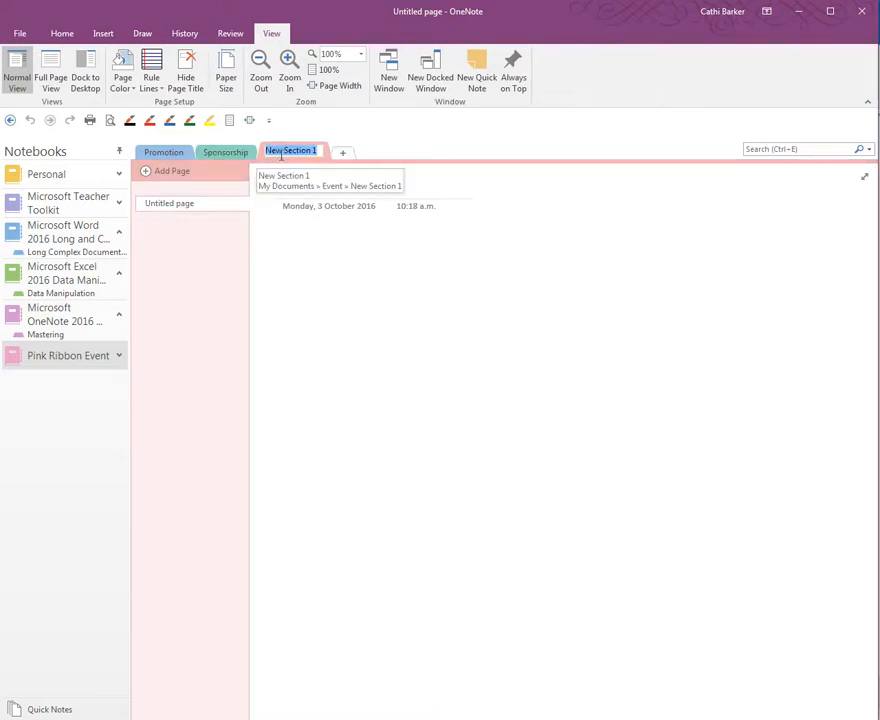
pyautogui.write('Activities')
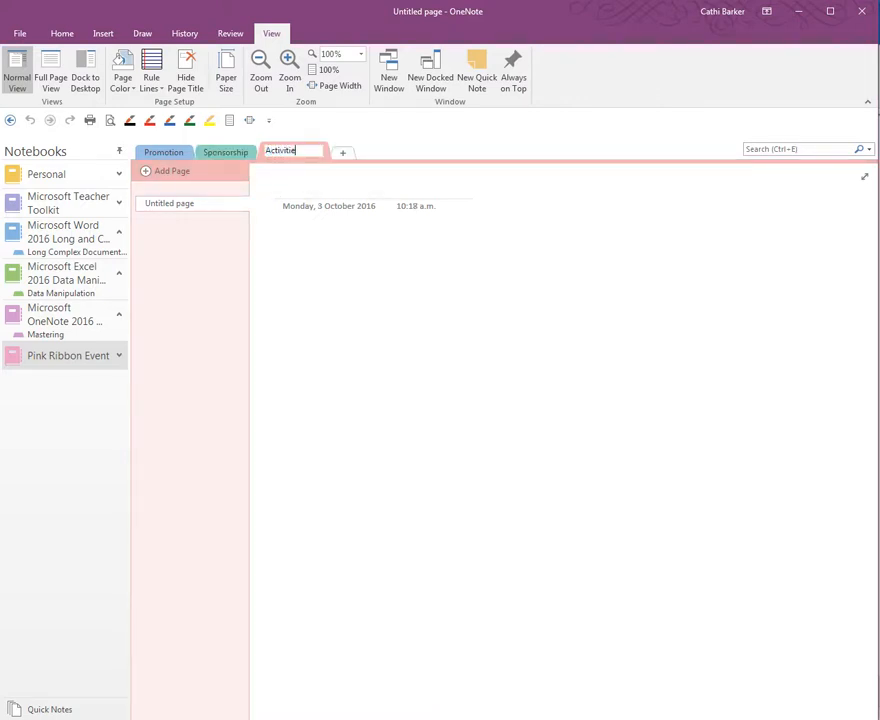
pyautogui.press('Return')
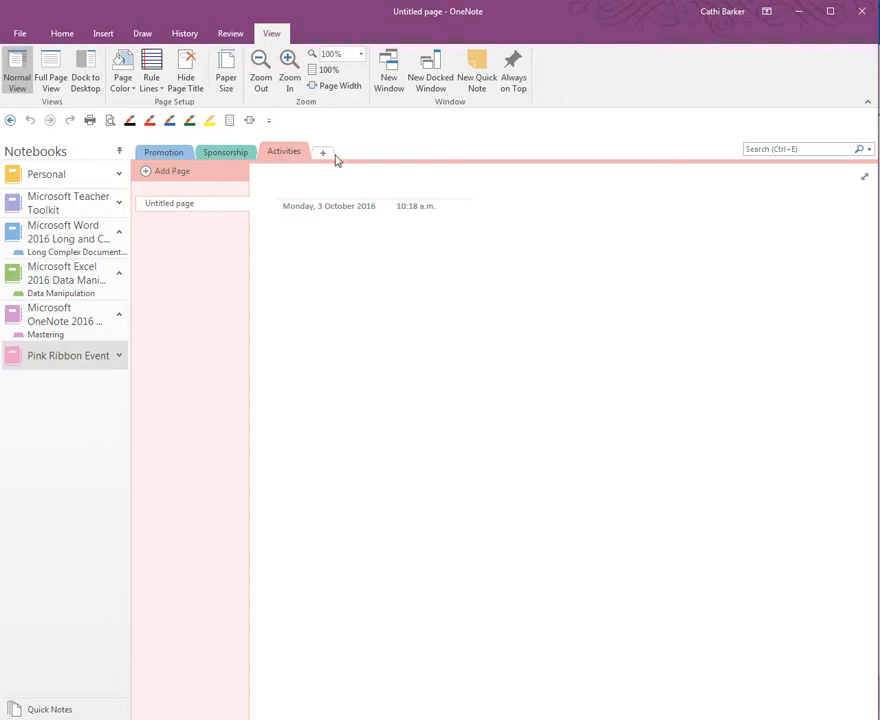
pyautogui.click(328, 154)
pyautogui.write('Roster')
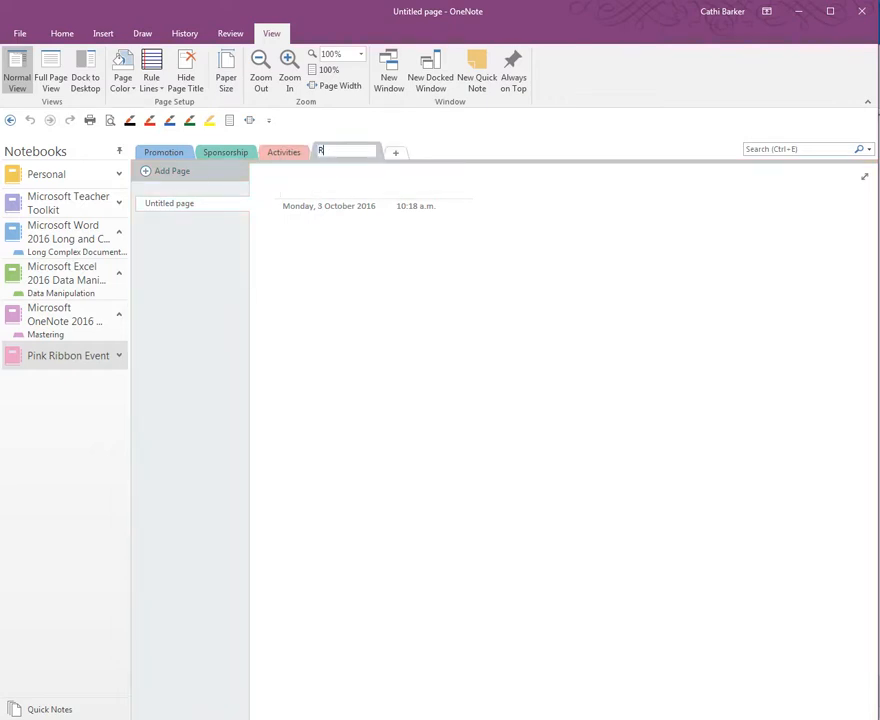
pyautogui.press('Return')
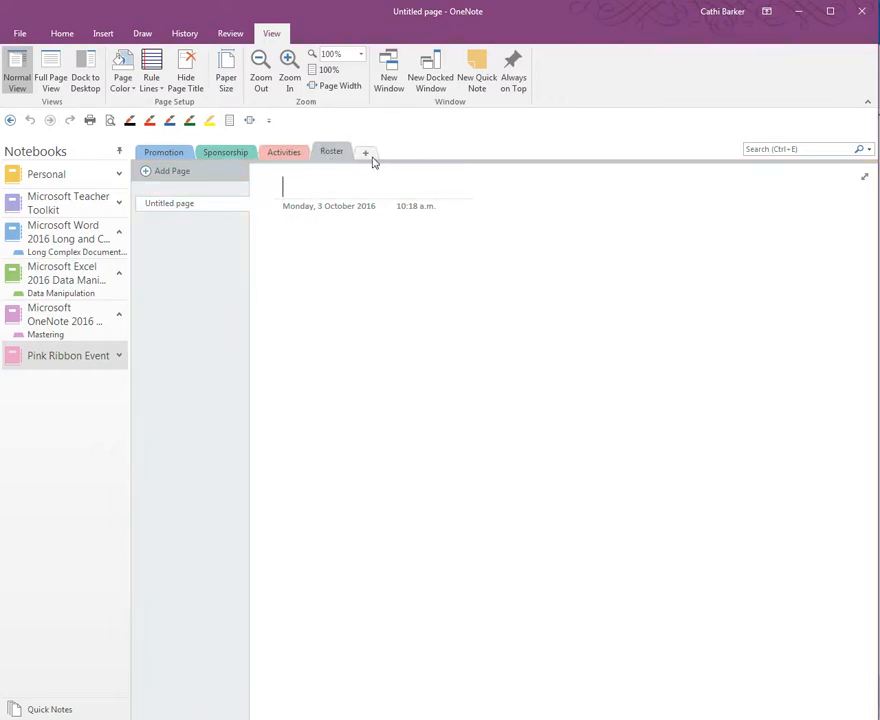
# Add sections named Brunch and Post Event at the end.
pyautogui.click(366, 153)
pyautogui.write('Beru')
pyautogui.press('BackSpace')
pyautogui.press('BackSpace')
pyautogui.press('BackSpace')
pyautogui.write('runch')
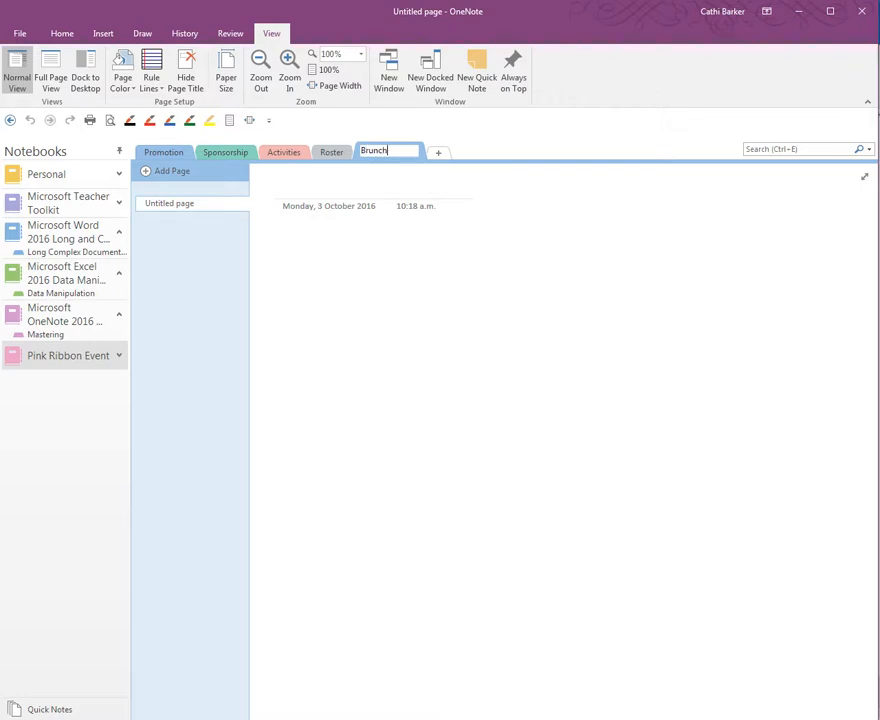
pyautogui.click(438, 152)
pyautogui.write('Post Event')
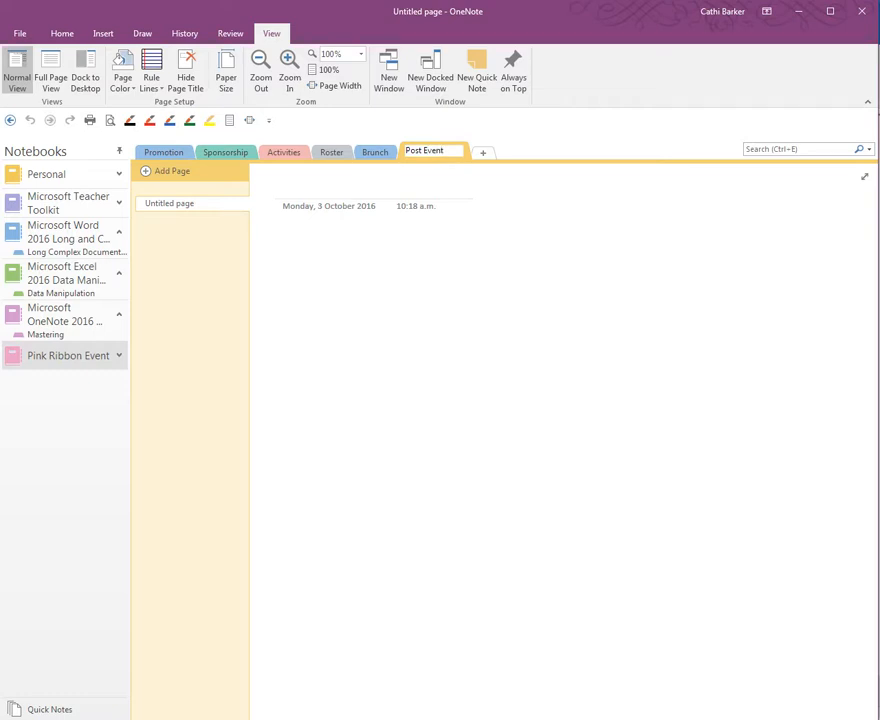
pyautogui.press('Return')
# Delete the Post Event section, sending it to Deleted Notes.
pyautogui.rightClick(437, 157)
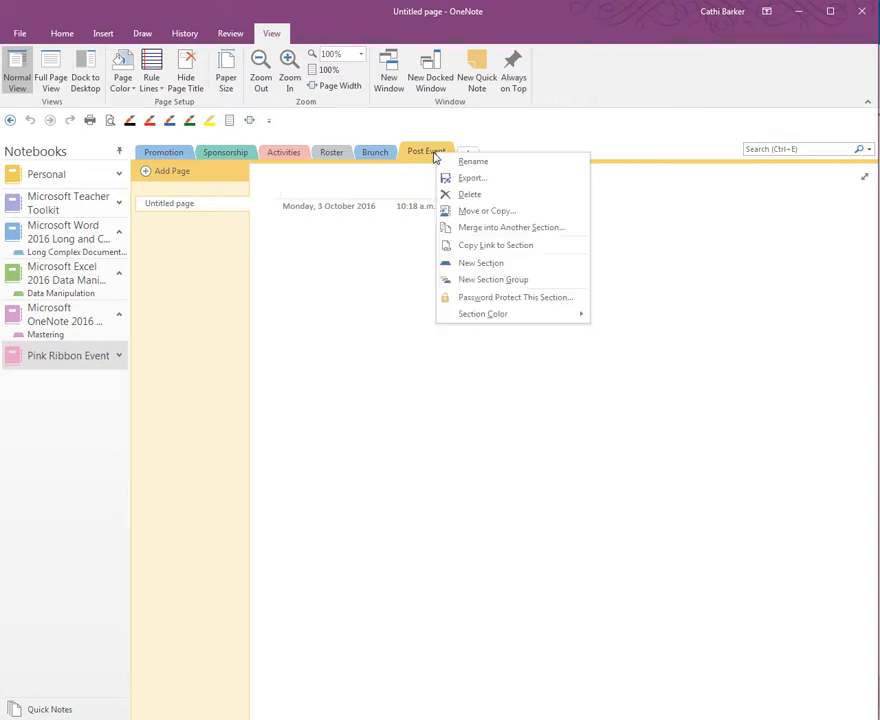
pyautogui.click(477, 197)
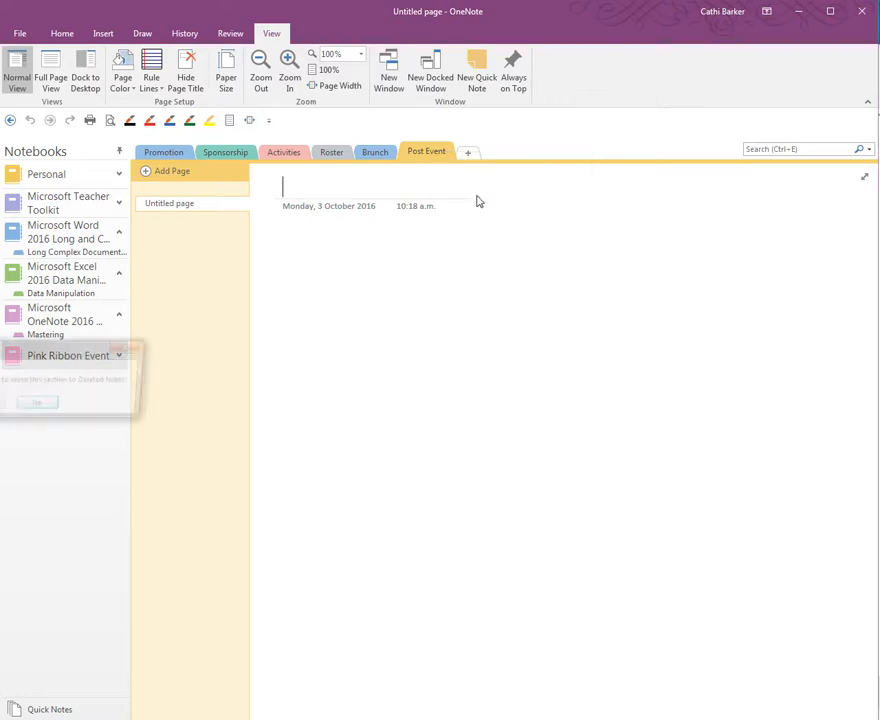
pyautogui.moveTo(70, 356); pyautogui.dragTo(505, 287)
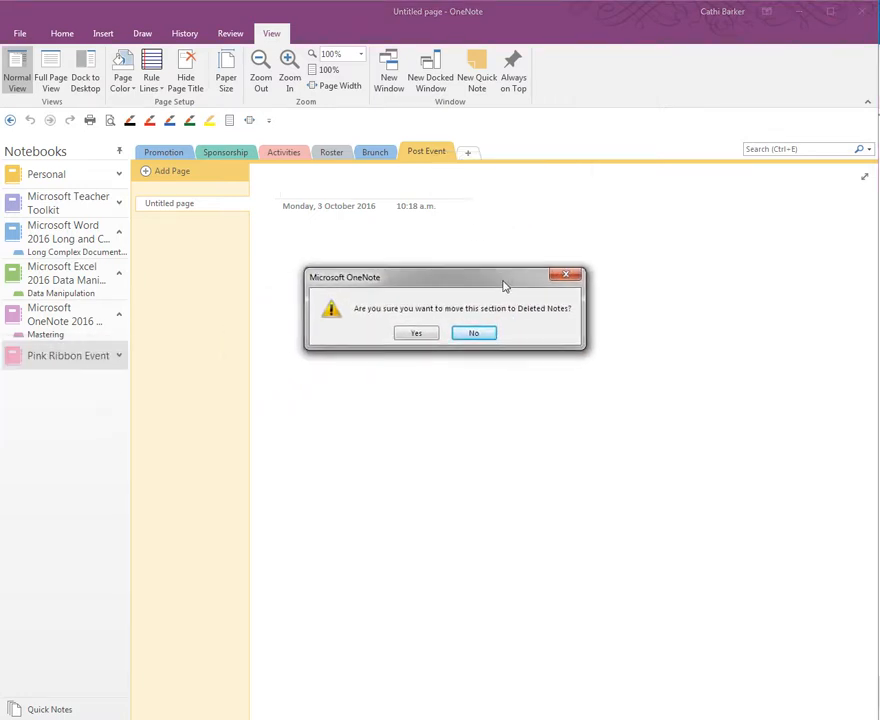
pyautogui.click(416, 334)
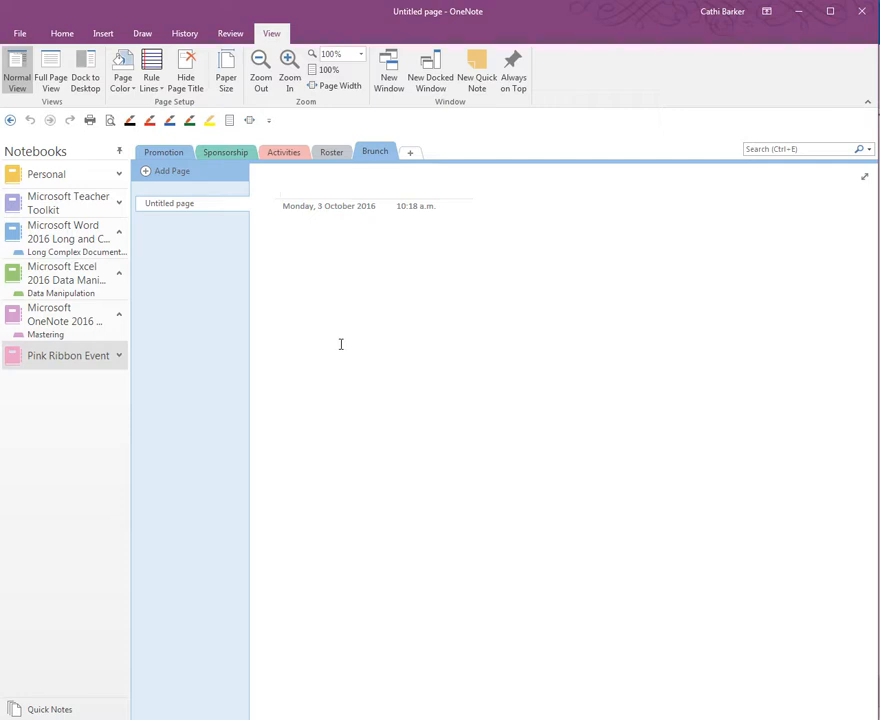
# Add a new empty section after Brunch named Post Event.
pyautogui.click(413, 156)
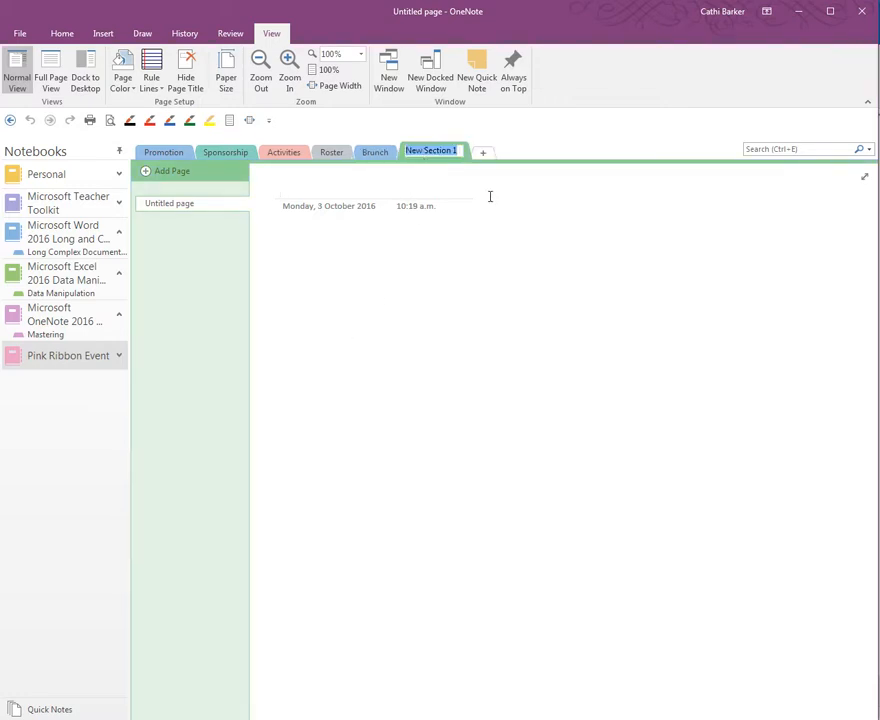
pyautogui.write('Post Evenmt')
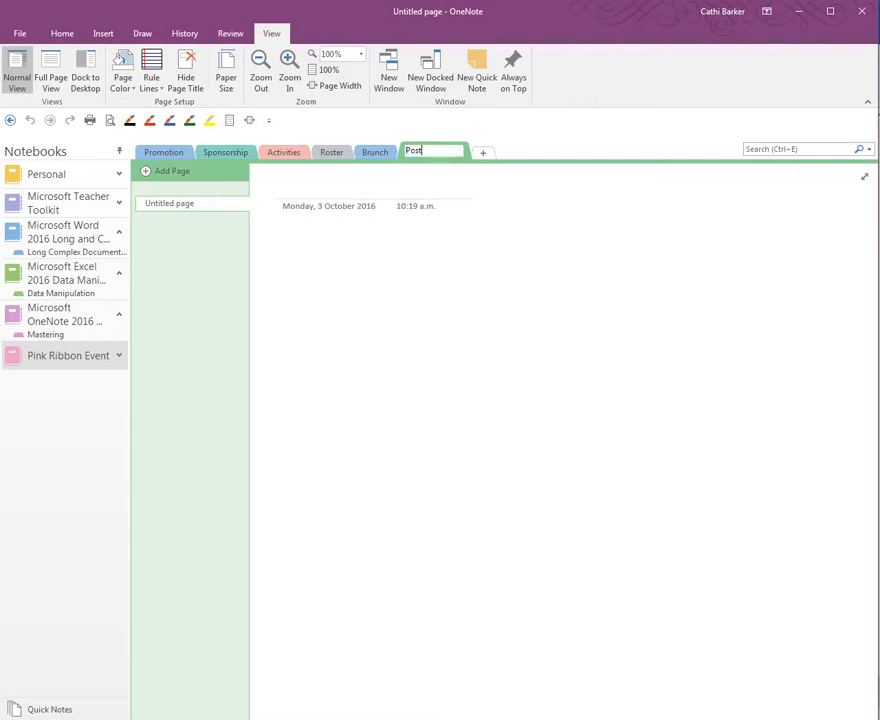
pyautogui.press('BackSpace')
pyautogui.press('BackSpace')
pyautogui.write('t')
pyautogui.press('Return')
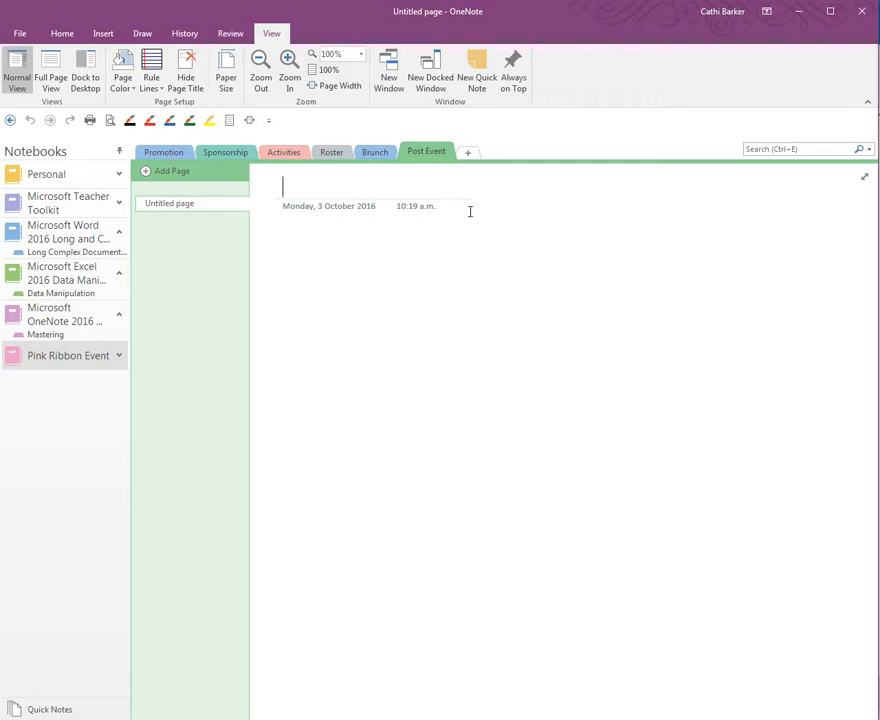
# Give the Promotion section a yellow section colour.
pyautogui.rightClick(168, 155)
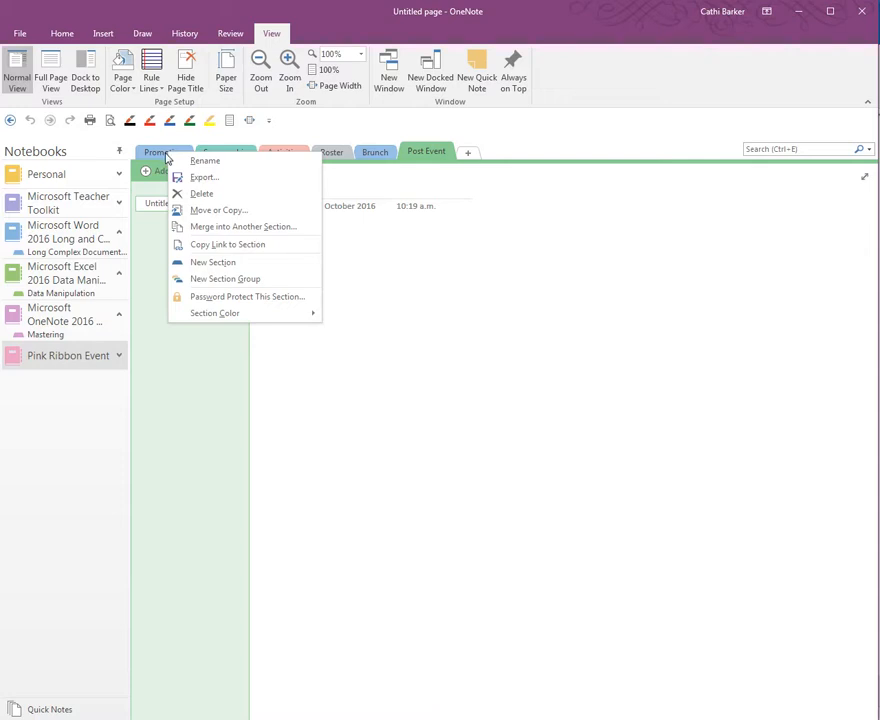
pyautogui.click(158, 155)
pyautogui.click(159, 156)
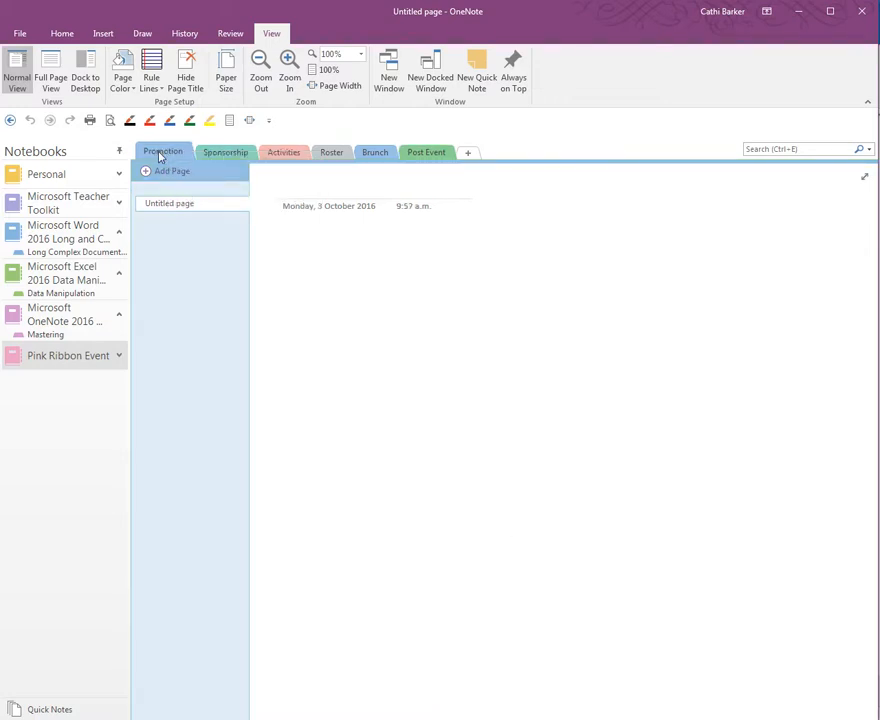
pyautogui.rightClick(160, 157)
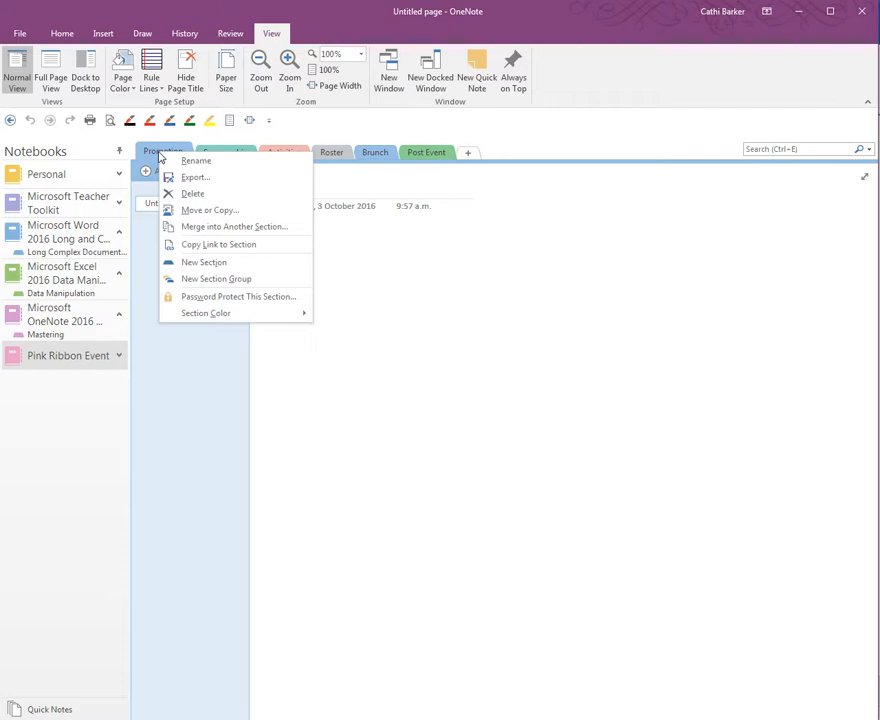
pyautogui.moveTo(226, 317)
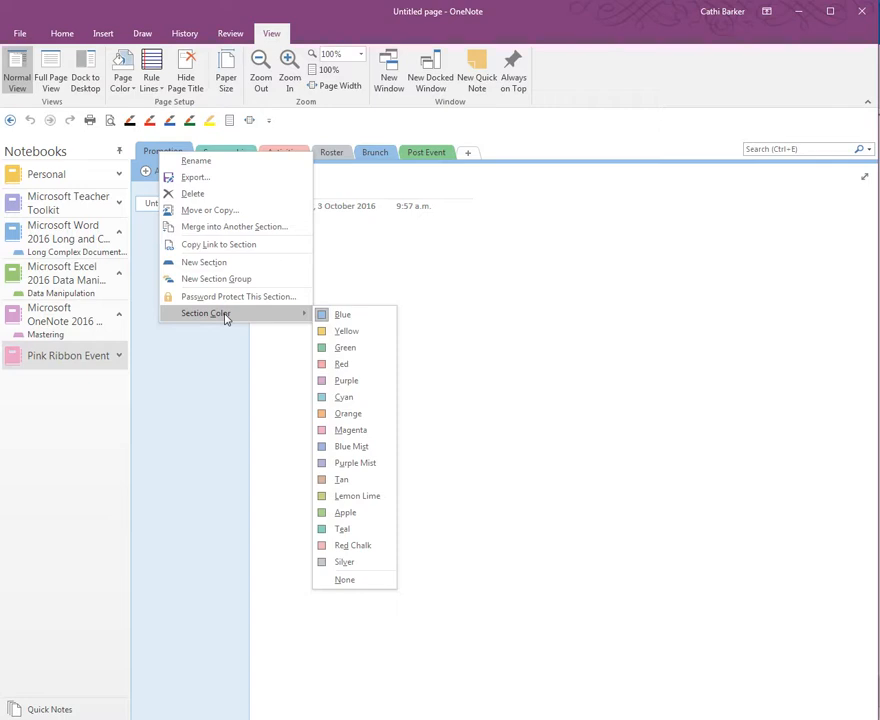
pyautogui.click(346, 331)
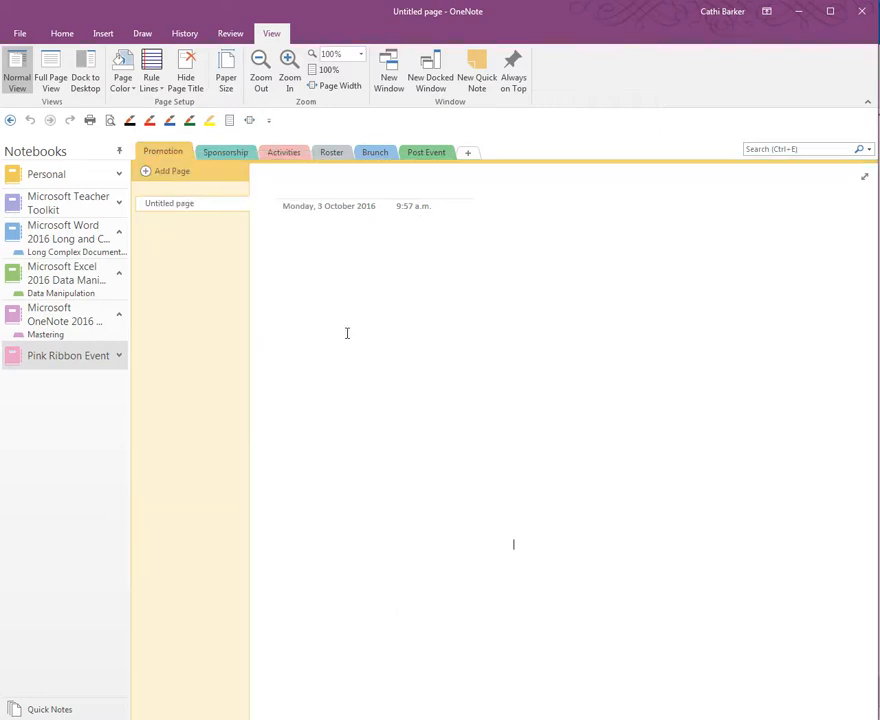
# Colour the Sponsorship section green and the Activities section magenta.
pyautogui.rightClick(222, 156)
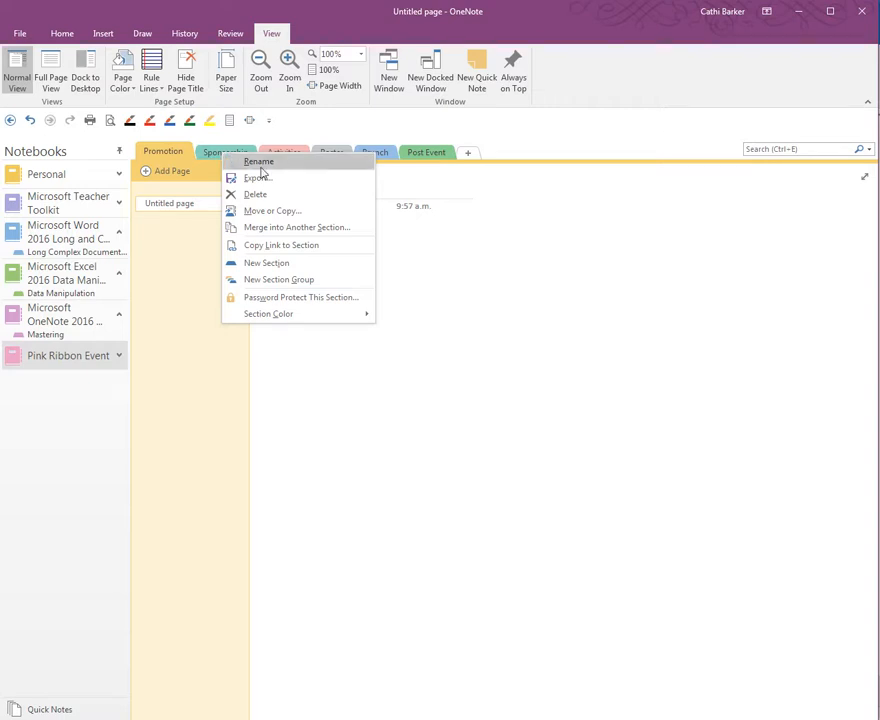
pyautogui.moveTo(325, 323)
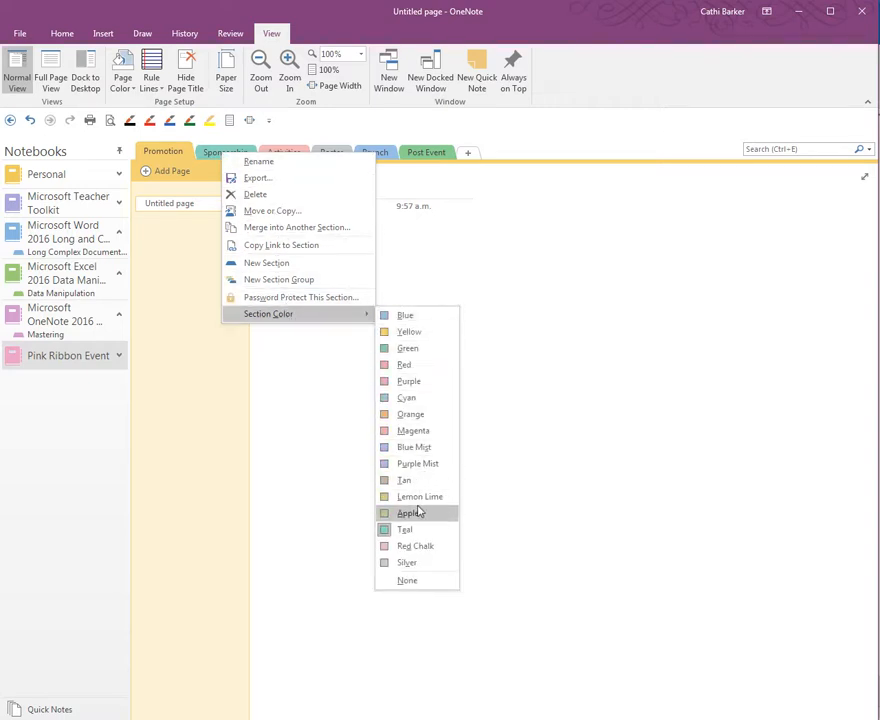
pyautogui.click(407, 348)
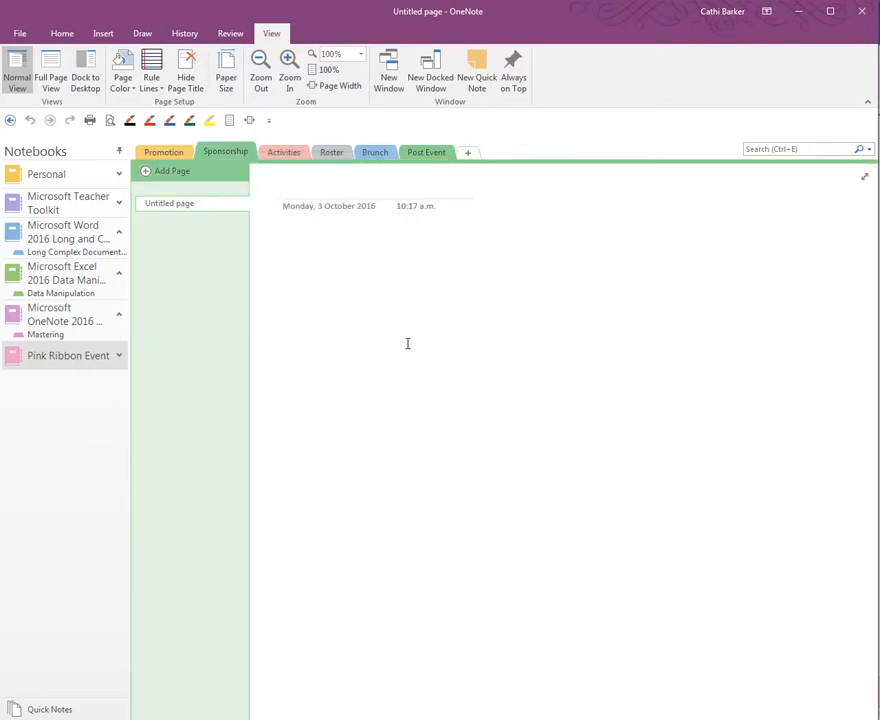
pyautogui.rightClick(287, 154)
pyautogui.click(279, 155)
pyautogui.rightClick(279, 155)
pyautogui.moveTo(352, 316)
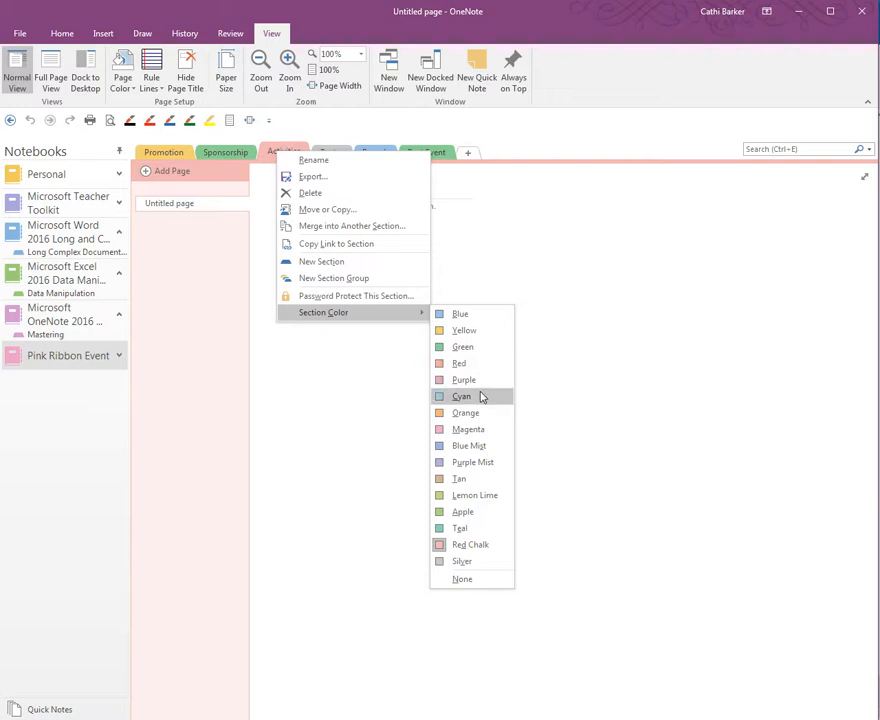
pyautogui.click(472, 430)
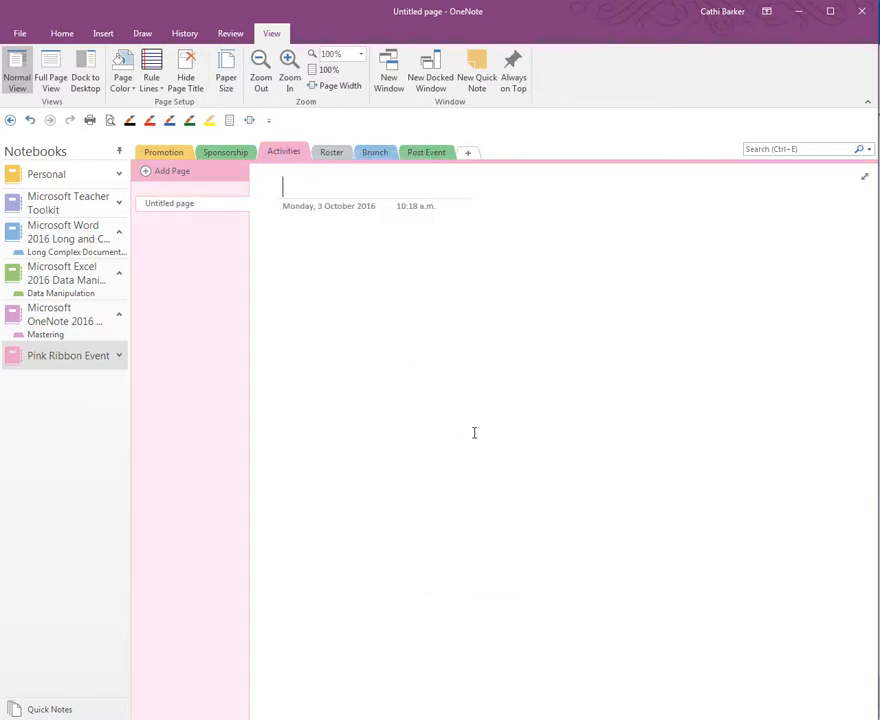
# Colour the Roster section blue and the Brunch section silver.
pyautogui.click(345, 155)
pyautogui.rightClick(333, 155)
pyautogui.moveTo(401, 311)
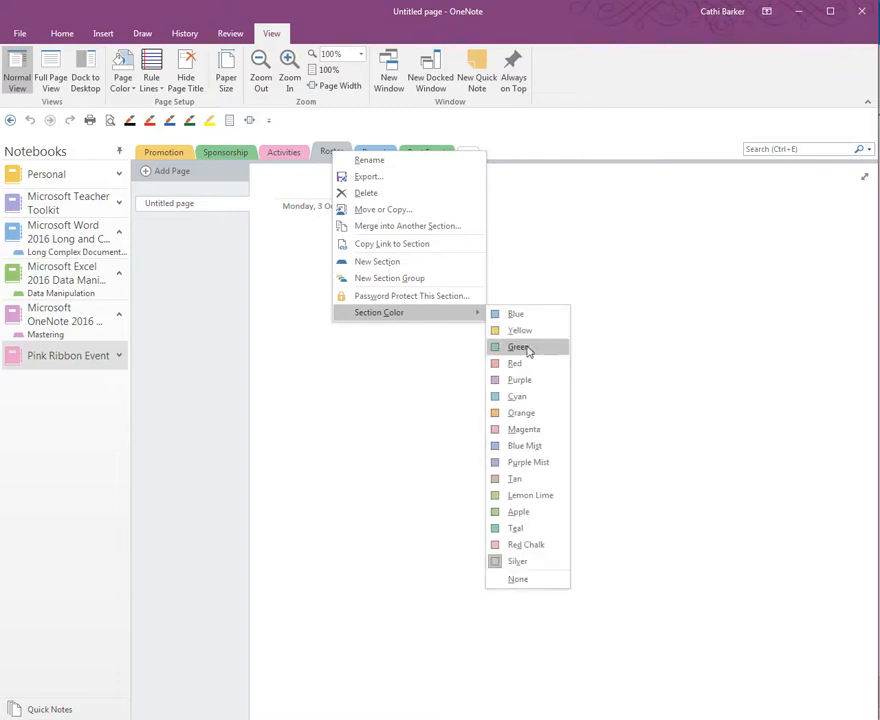
pyautogui.click(515, 312)
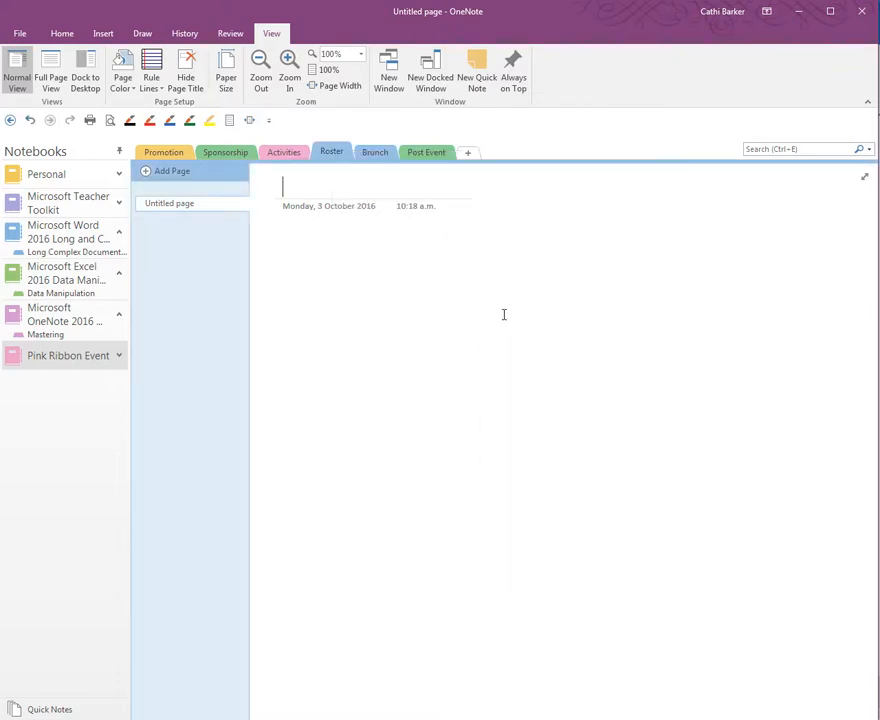
pyautogui.click(370, 157)
pyautogui.rightClick(379, 158)
pyautogui.moveTo(452, 318)
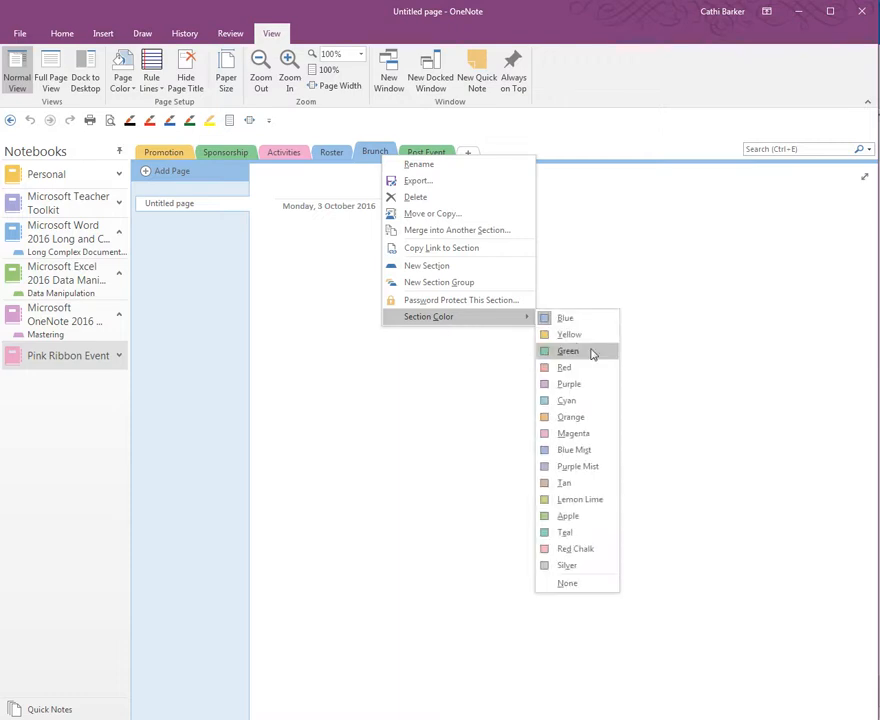
pyautogui.click(580, 566)
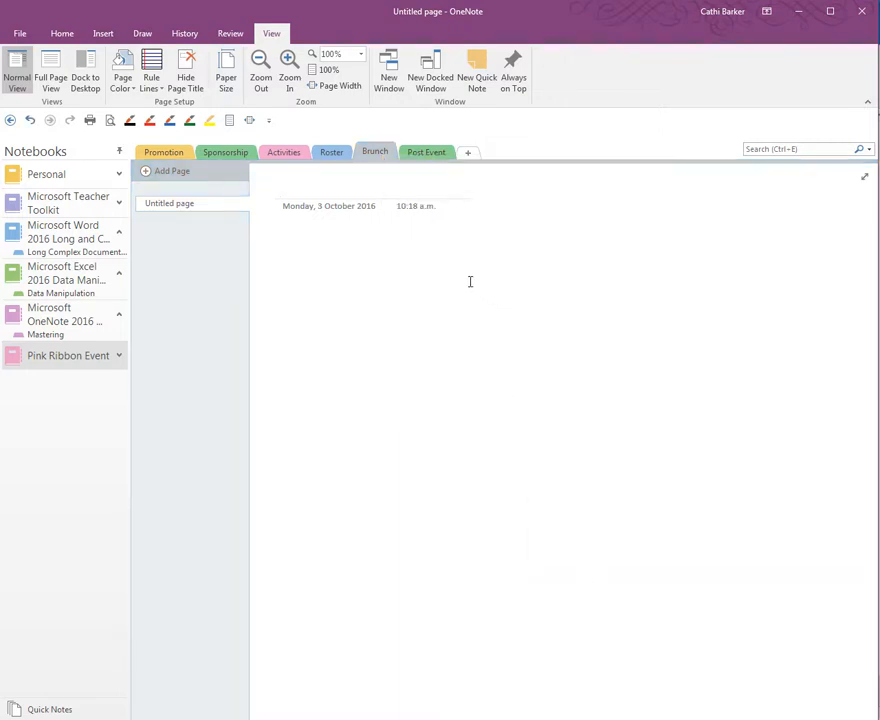
# Colour the Post Event section orange.
pyautogui.click(430, 154)
pyautogui.rightClick(433, 153)
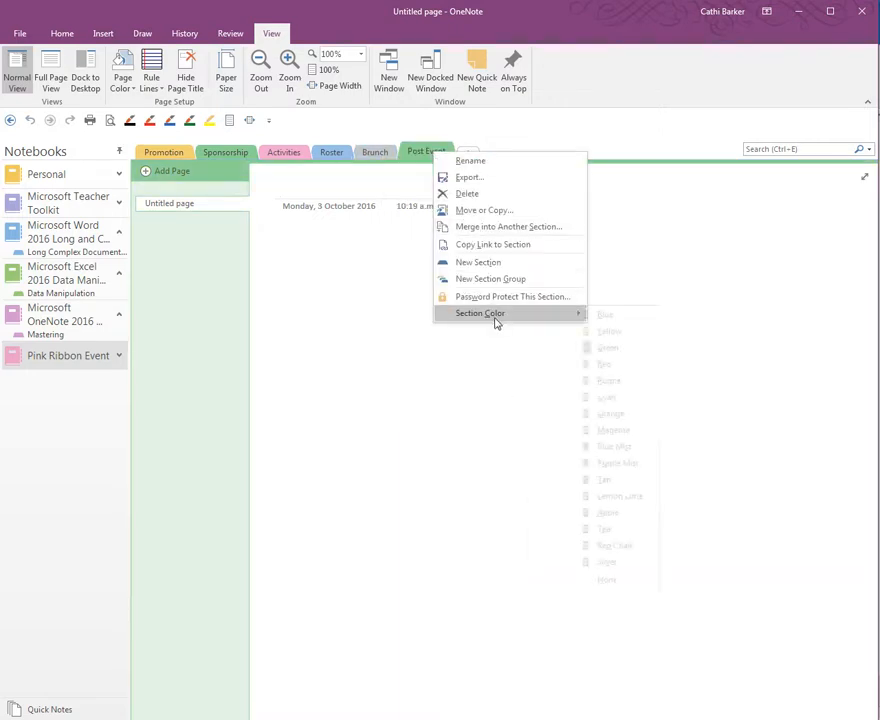
pyautogui.moveTo(495, 316)
pyautogui.click(620, 415)
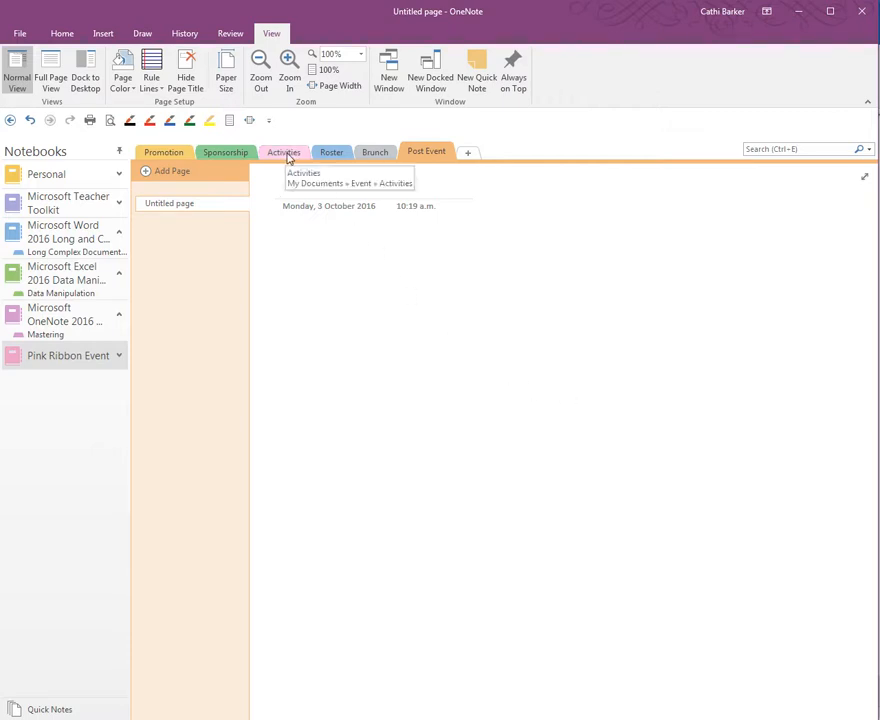
# Drag the Activities, Sponsorship and Brunch tabs to give Sponsorship, Promotion, Activities, Brunch, Roster, Post Event.
pyautogui.moveTo(288, 158)
pyautogui.mouseDown()
pyautogui.moveTo(216, 157)
pyautogui.moveTo(263, 159)
pyautogui.moveTo(244, 153)
pyautogui.moveTo(261, 149)
pyautogui.moveTo(206, 155)
pyautogui.mouseUp()
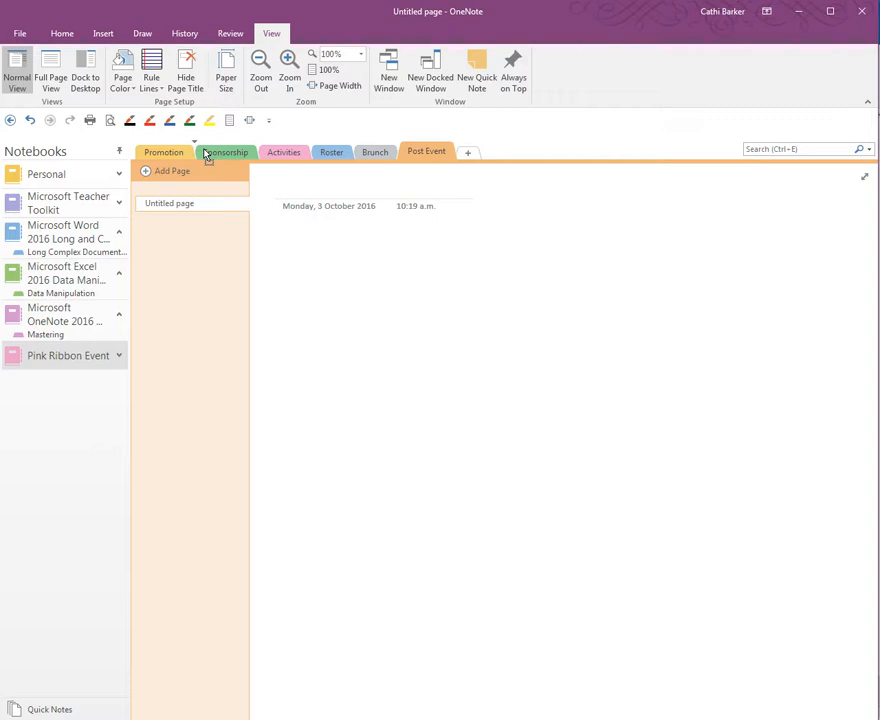
pyautogui.moveTo(206, 155); pyautogui.dragTo(204, 152)
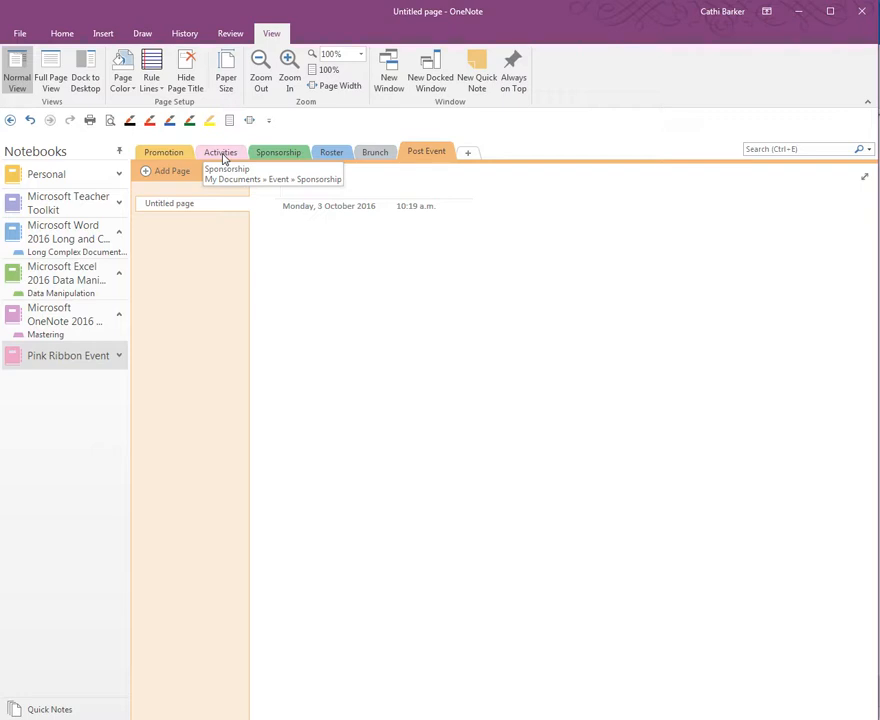
pyautogui.click(279, 155)
pyautogui.moveTo(195, 155); pyautogui.dragTo(155, 156)
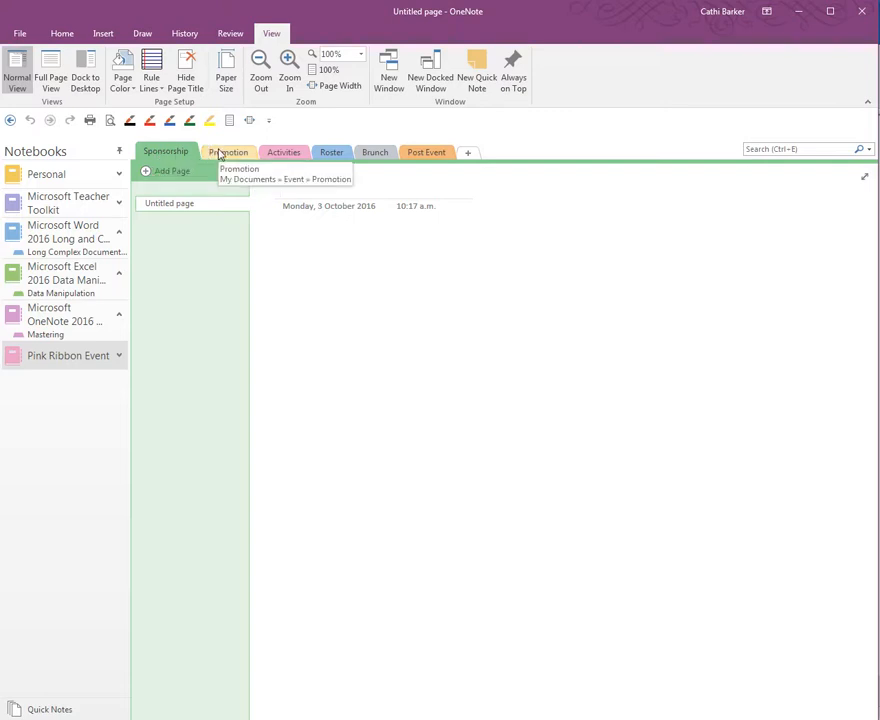
pyautogui.click(377, 155)
pyautogui.moveTo(378, 158); pyautogui.dragTo(311, 156)
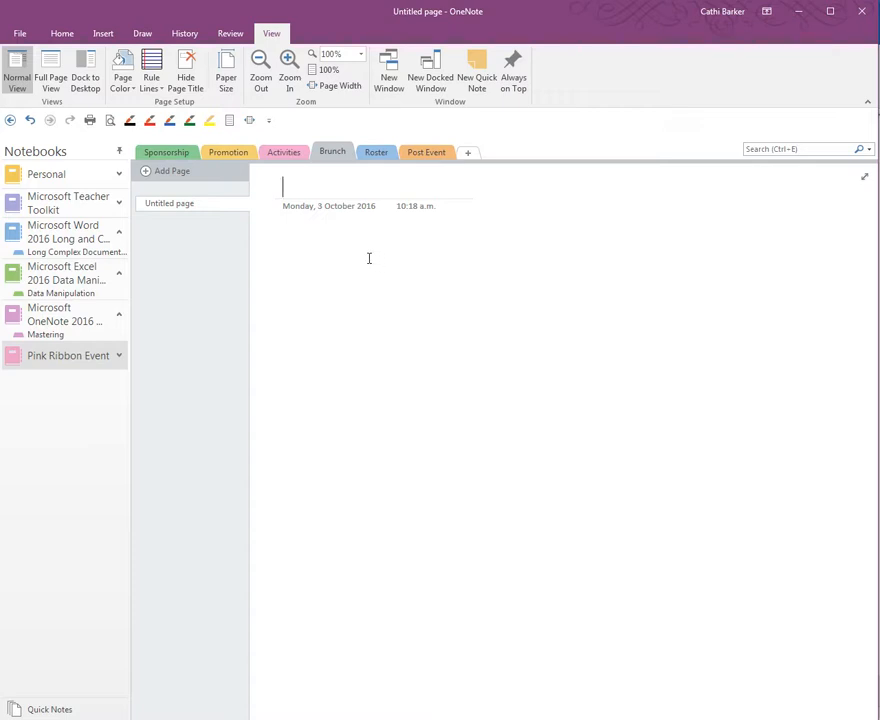
# Copy the Sponsorship section into the Pink Ribbon Event notebook with Move or Copy.
pyautogui.click(183, 156)
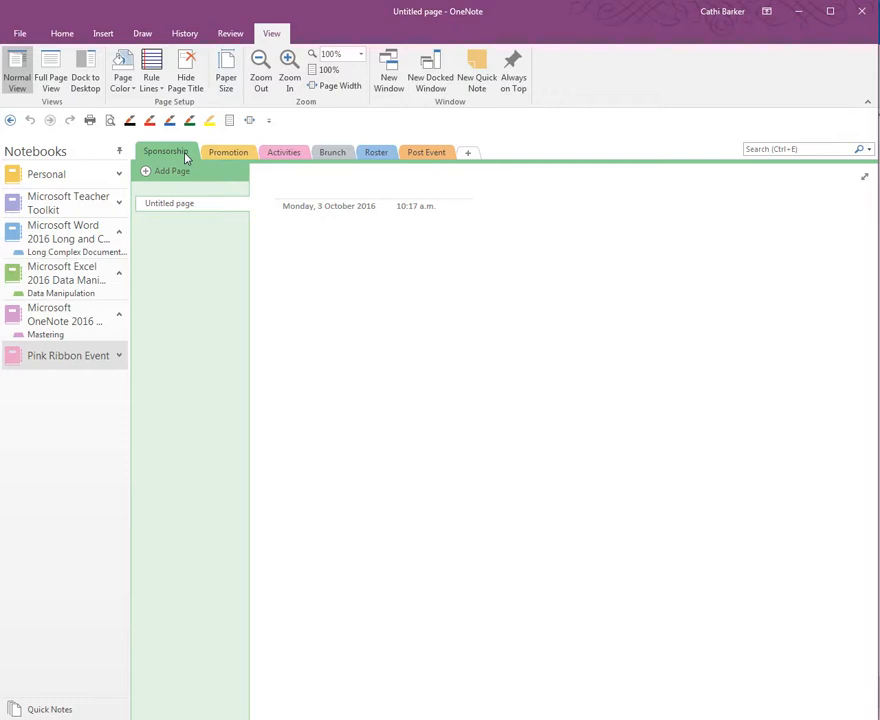
pyautogui.rightClick(184, 157)
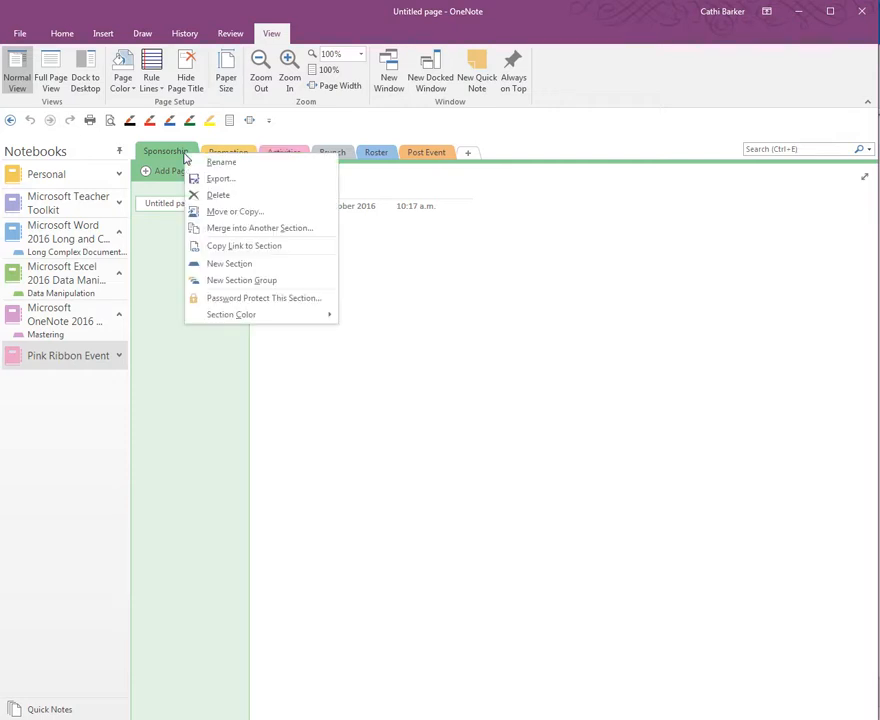
pyautogui.click(233, 215)
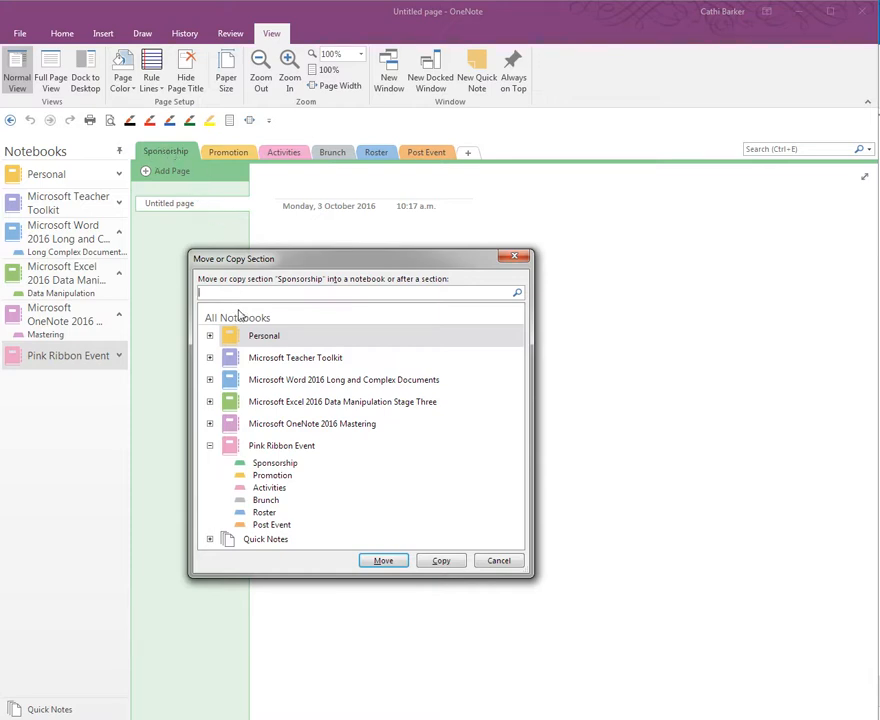
pyautogui.click(283, 447)
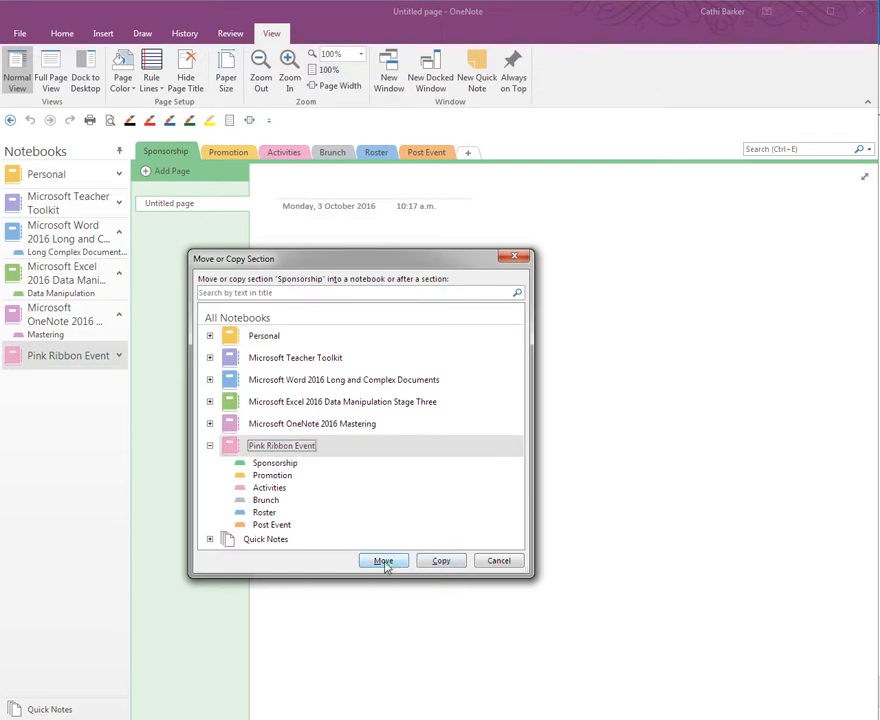
pyautogui.click(441, 561)
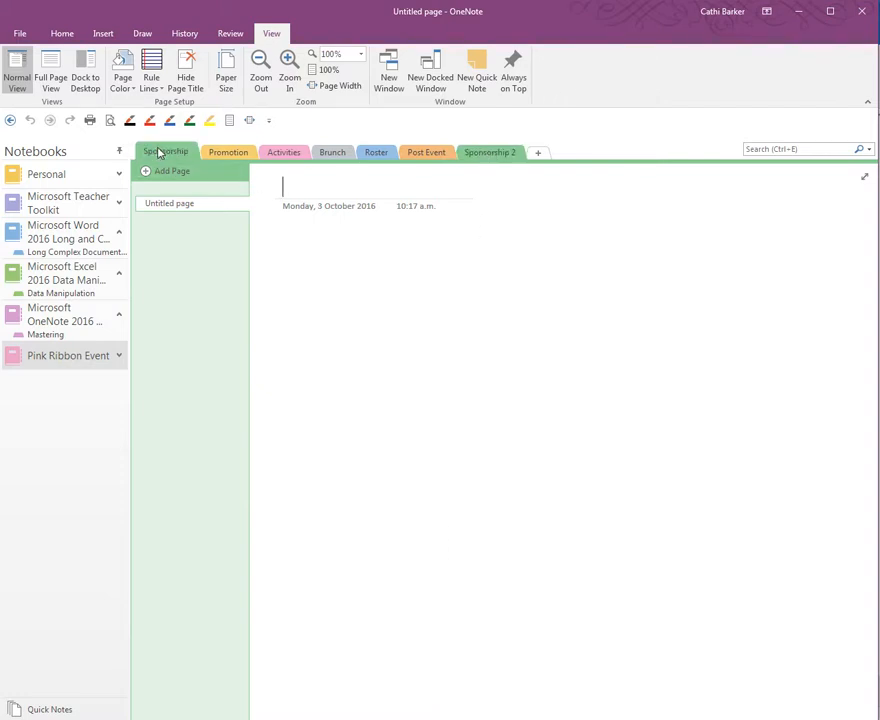
# Drag Sponsorship 2 beside Sponsorship, then delete it to Deleted Notes.
pyautogui.moveTo(487, 153)
pyautogui.mouseDown()
pyautogui.moveTo(458, 160)
pyautogui.moveTo(311, 152)
pyautogui.moveTo(208, 137)
pyautogui.moveTo(211, 153)
pyautogui.mouseUp()
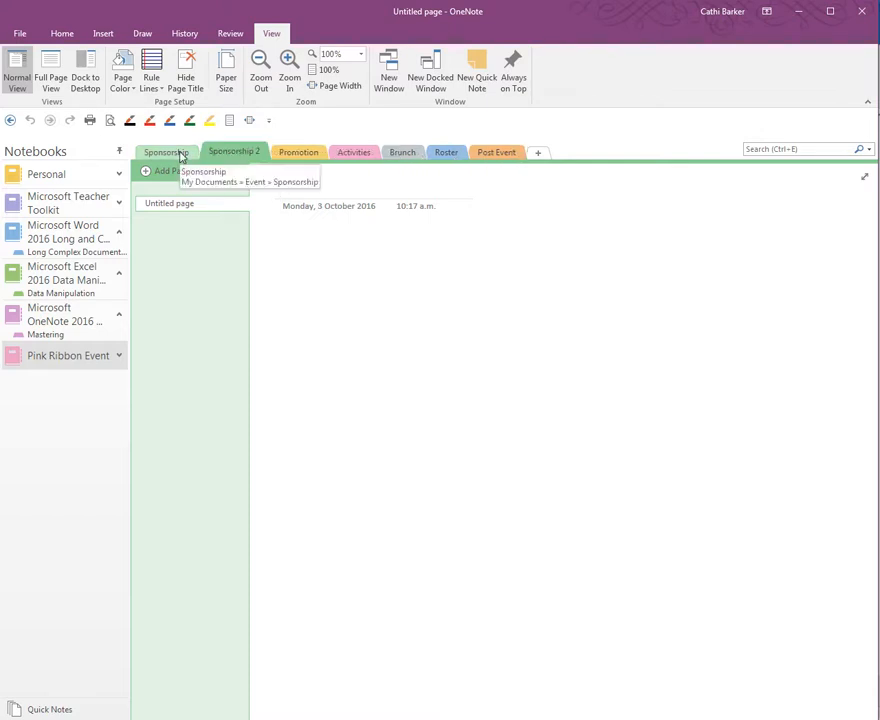
pyautogui.rightClick(236, 156)
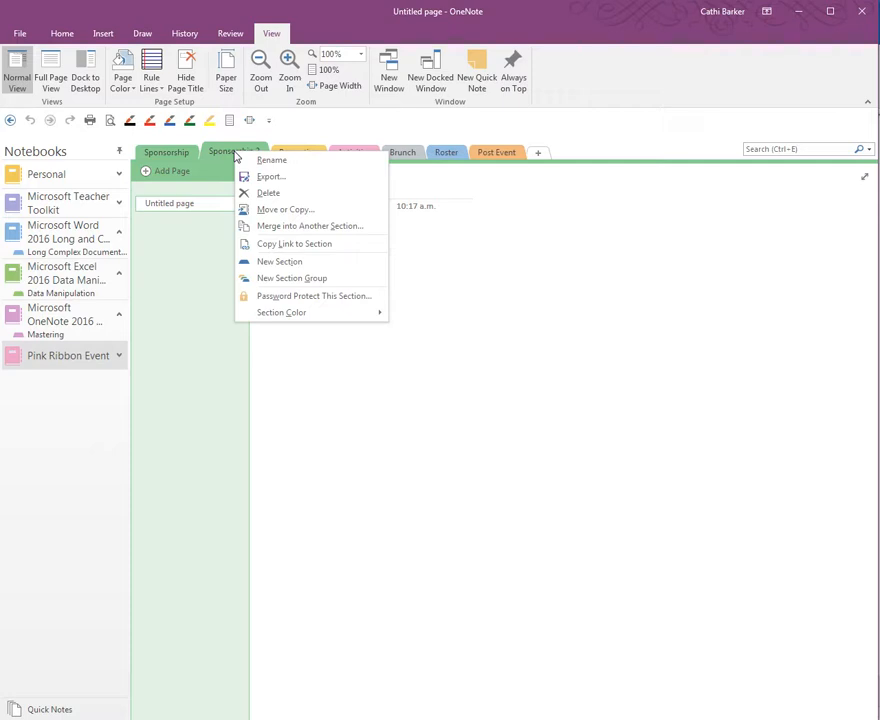
pyautogui.click(268, 193)
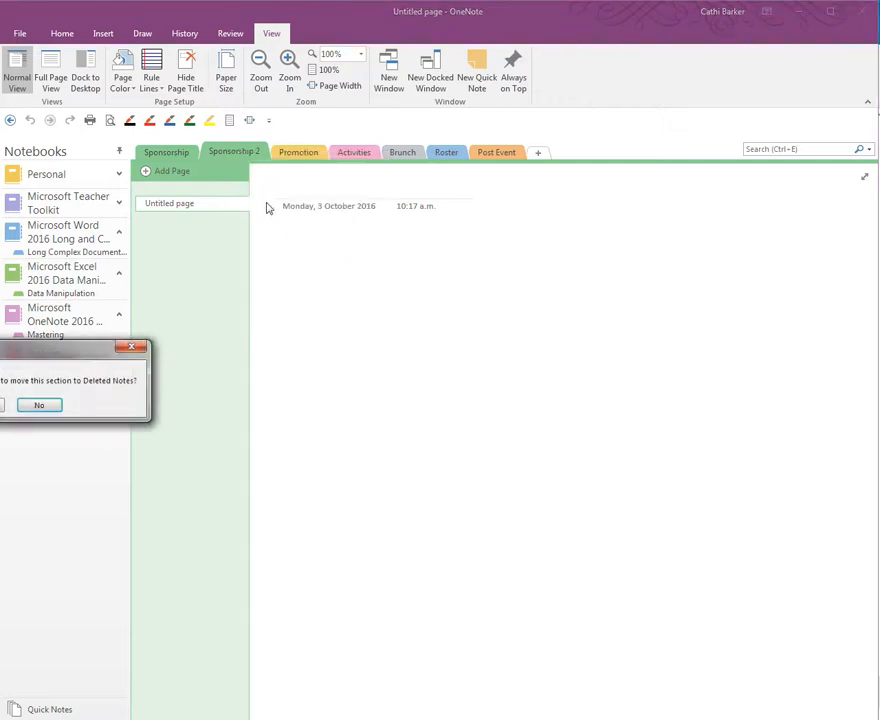
pyautogui.moveTo(55, 353); pyautogui.dragTo(520, 285)
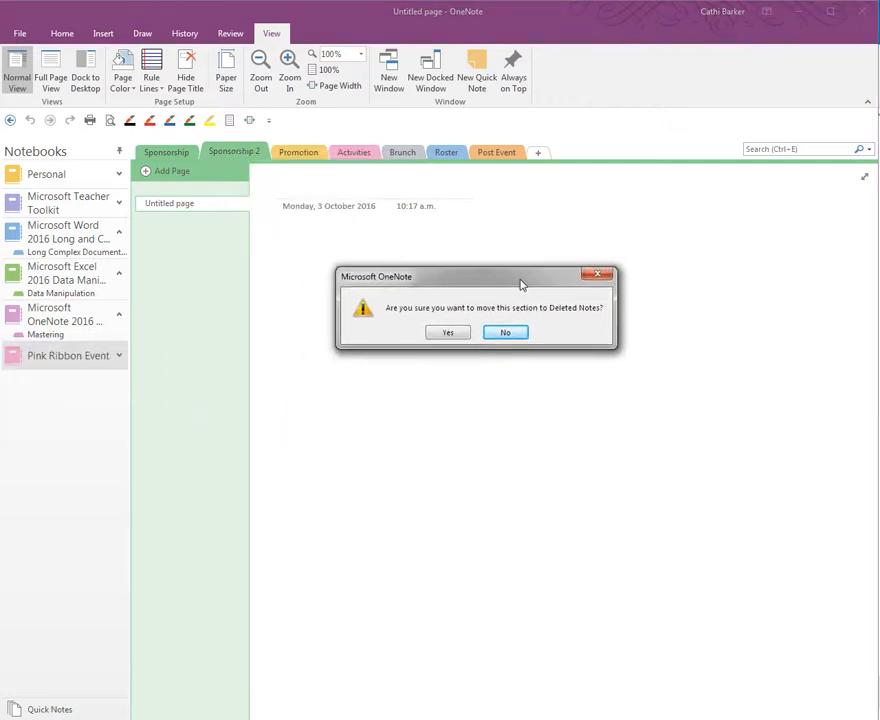
pyautogui.click(448, 332)
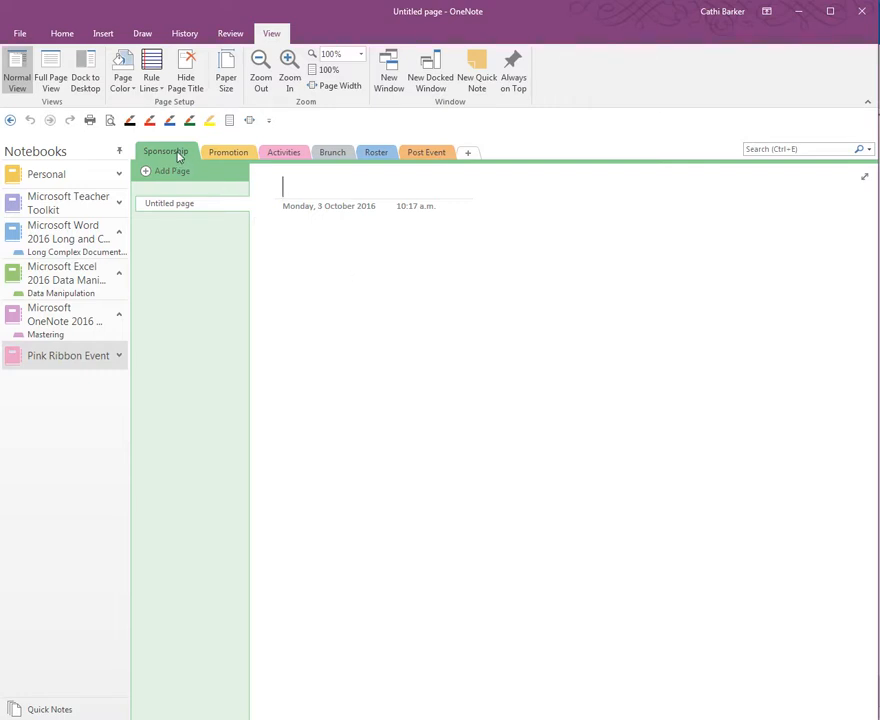
# Create a section group named Testing and drag the Sponsorship section into it.
pyautogui.rightClick(178, 154)
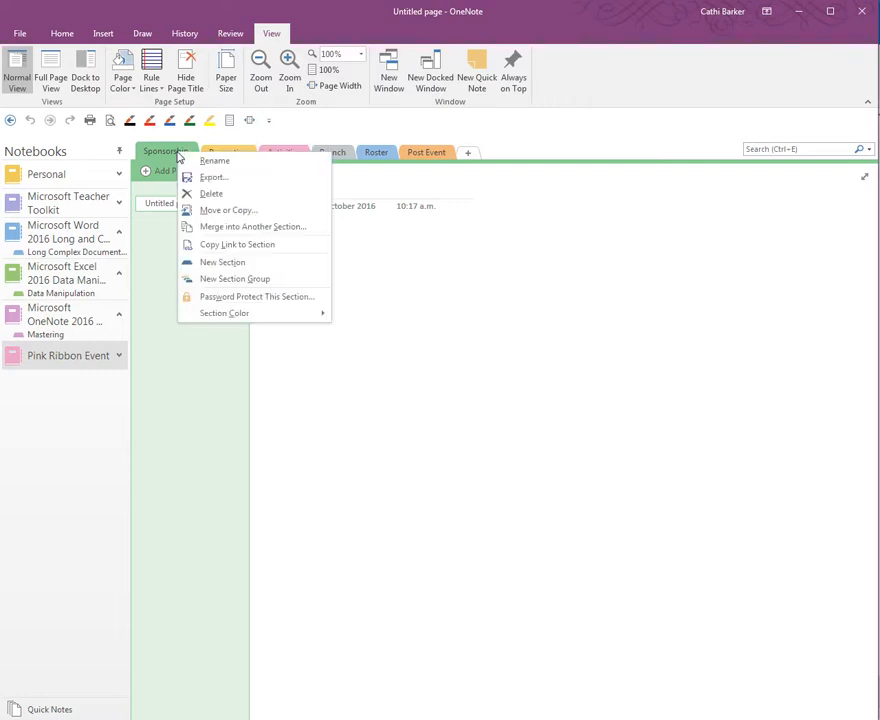
pyautogui.click(233, 280)
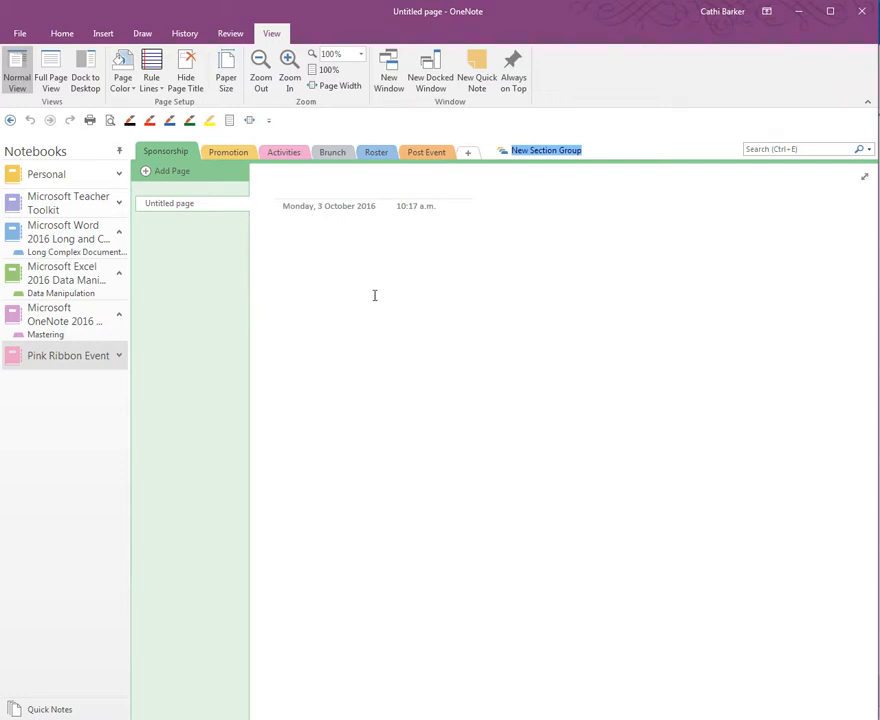
pyautogui.write('Testing')
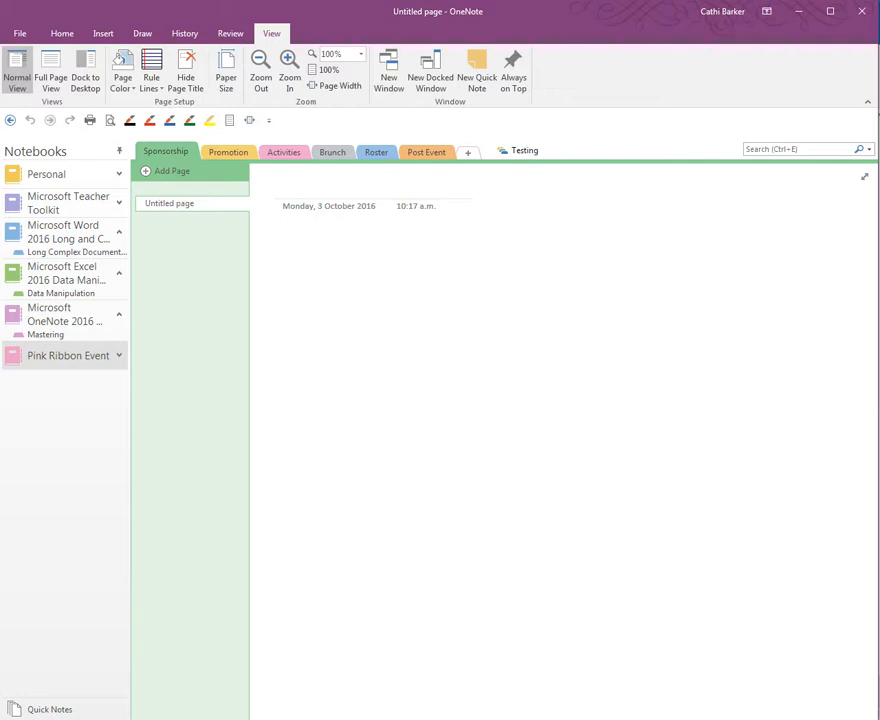
pyautogui.click(375, 295)
pyautogui.moveTo(180, 157); pyautogui.dragTo(334, 160)
pyautogui.moveTo(458, 158); pyautogui.dragTo(527, 155)
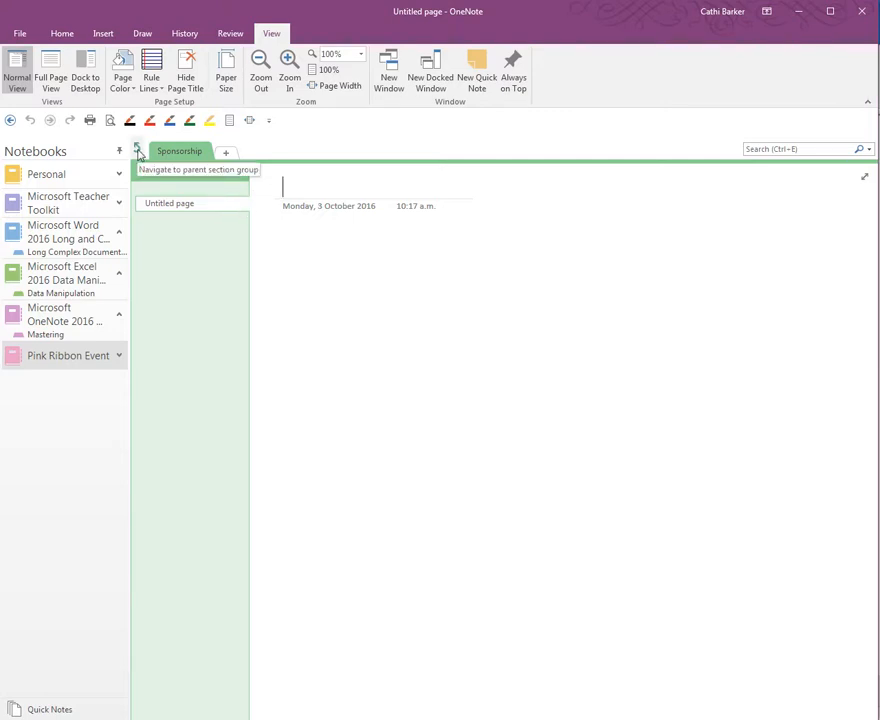
# Move the Sponsorship section out of the Testing group to the main section row.
pyautogui.click(138, 152)
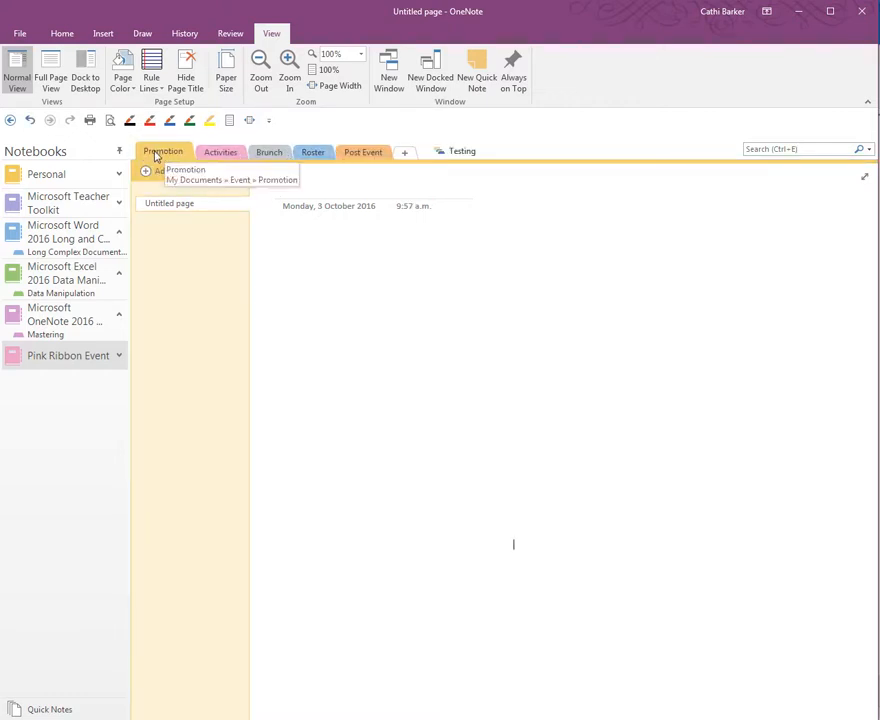
pyautogui.click(463, 152)
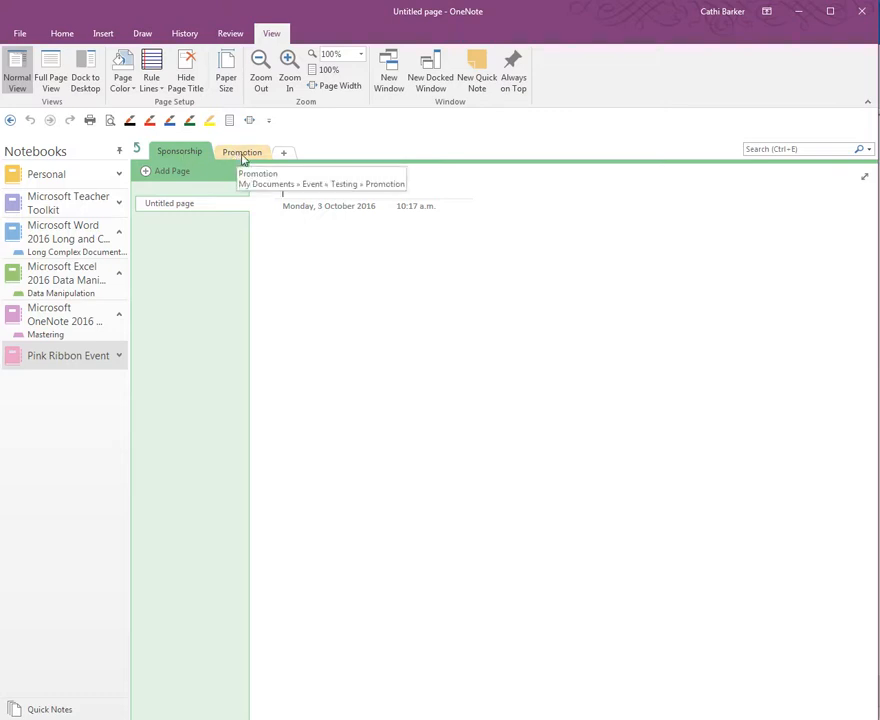
pyautogui.click(137, 149)
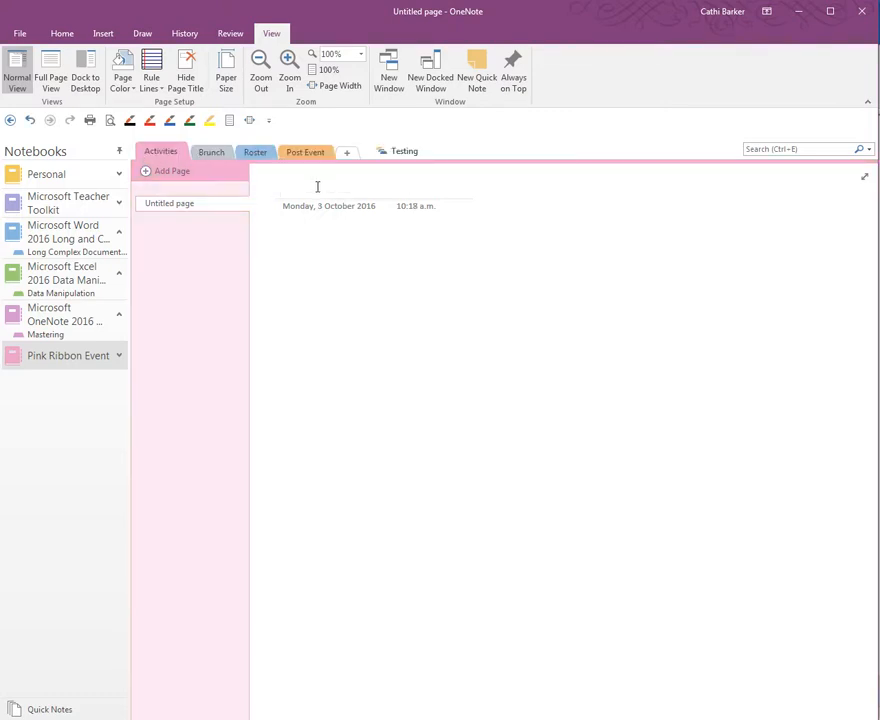
pyautogui.click(405, 152)
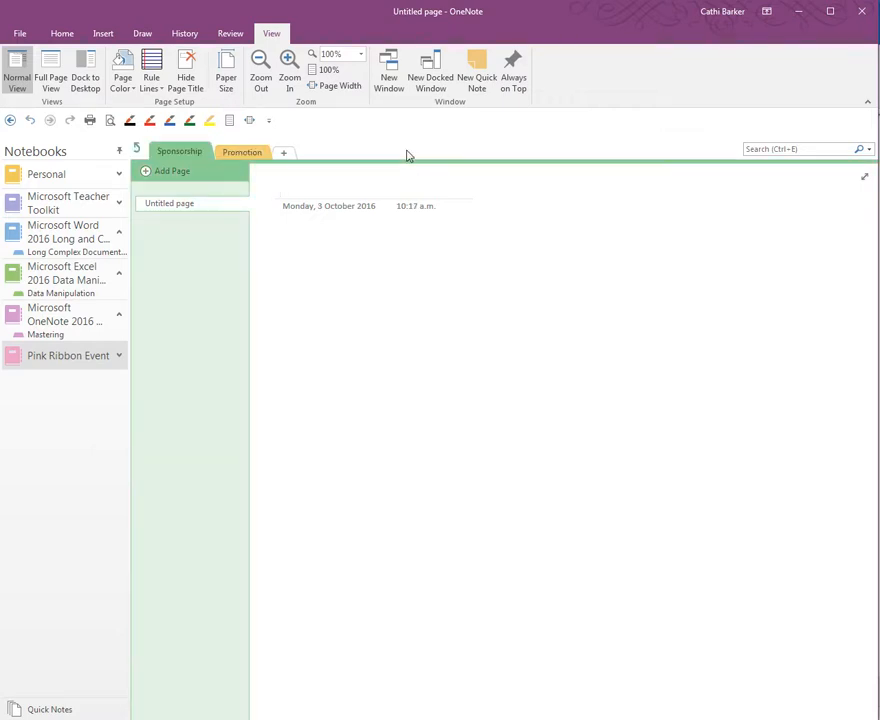
pyautogui.click(138, 150)
pyautogui.moveTo(138, 150); pyautogui.dragTo(142, 152)
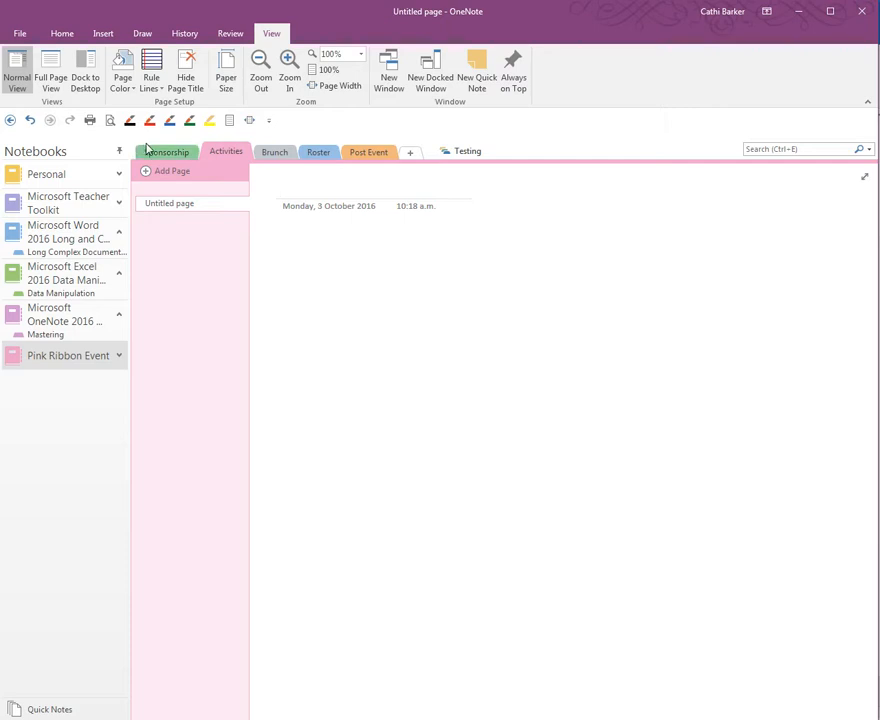
# Move the Promotion section out of Testing, placing it left of Sponsorship.
pyautogui.click(172, 157)
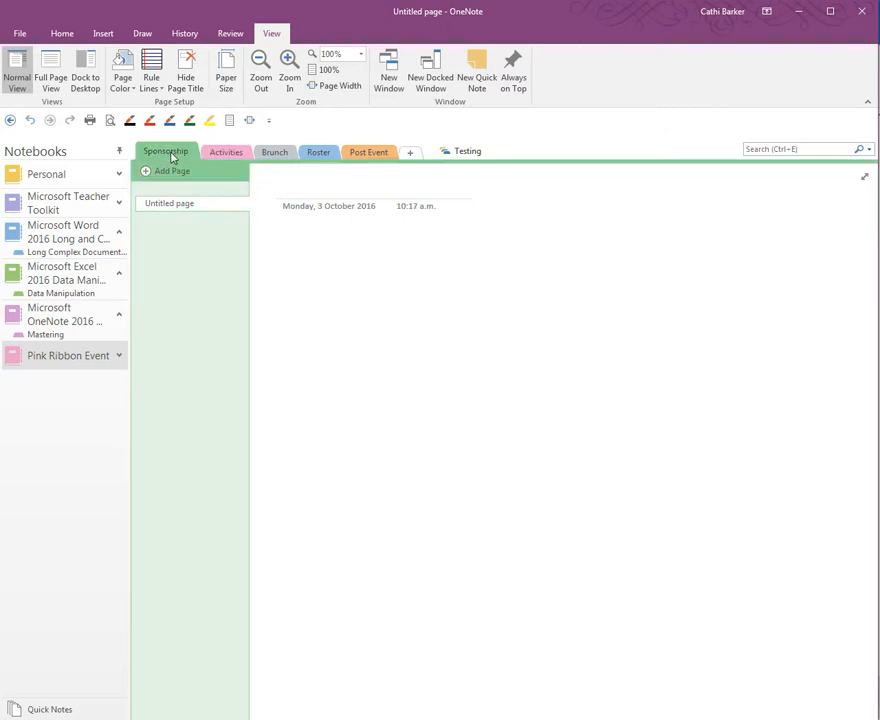
pyautogui.click(472, 153)
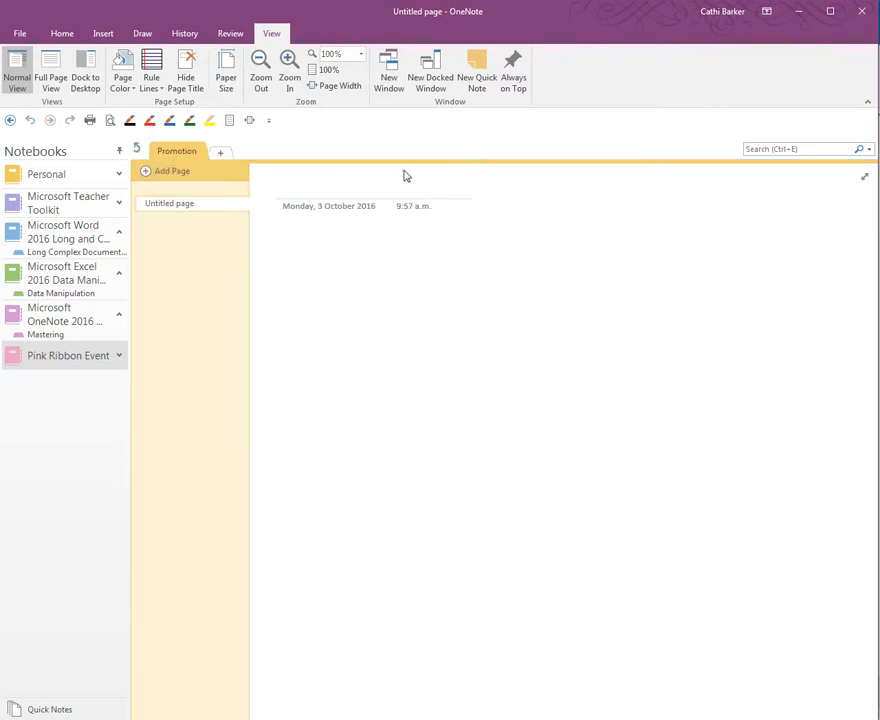
pyautogui.click(137, 150)
pyautogui.moveTo(137, 155); pyautogui.dragTo(149, 157)
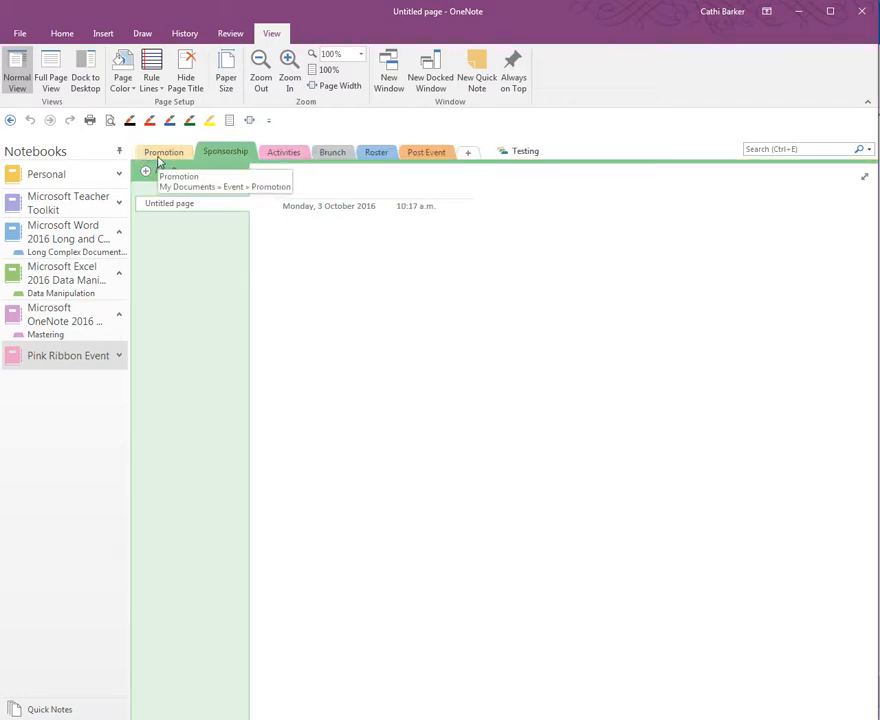
# Delete the Testing section group and confirm the deletion.
pyautogui.rightClick(527, 156)
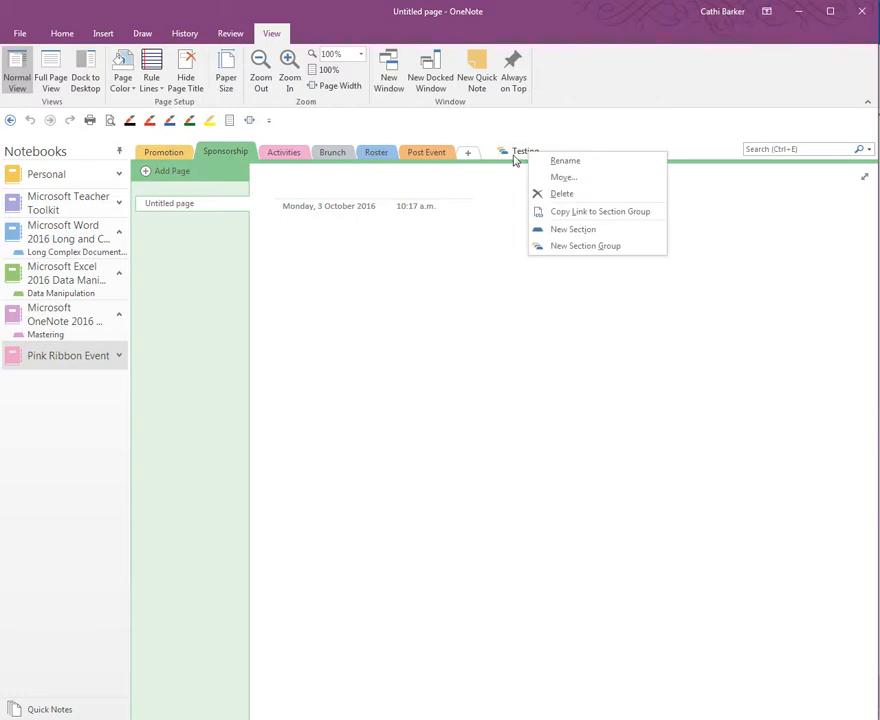
pyautogui.click(565, 196)
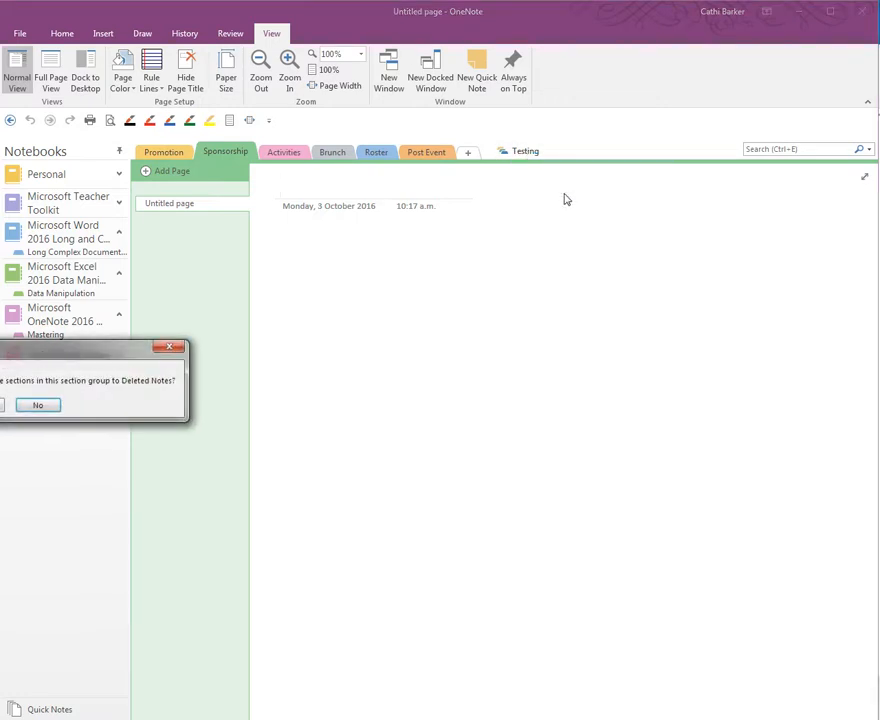
pyautogui.moveTo(94, 354); pyautogui.dragTo(509, 269)
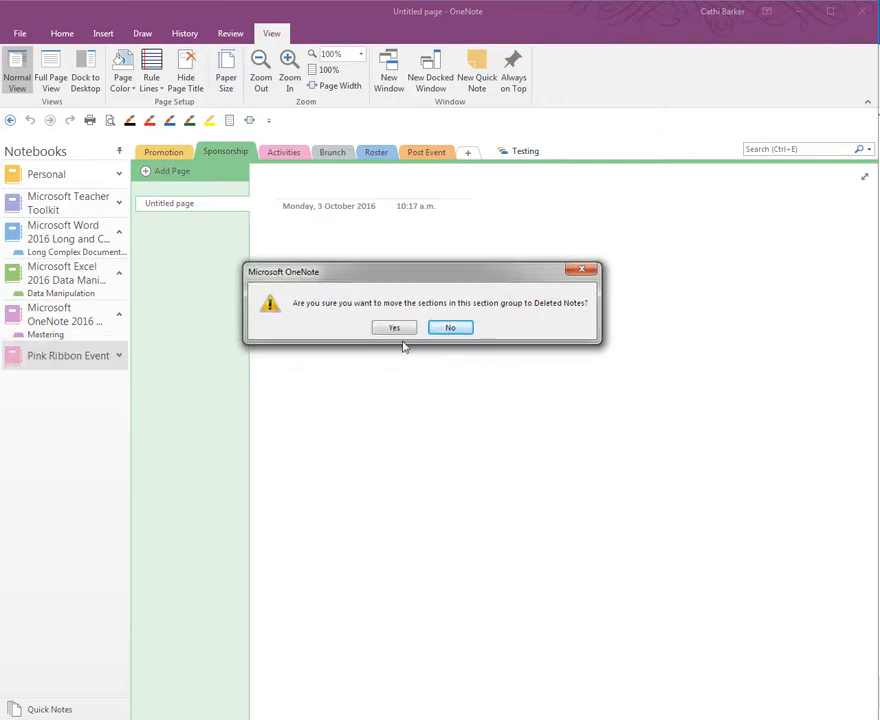
pyautogui.click(393, 333)
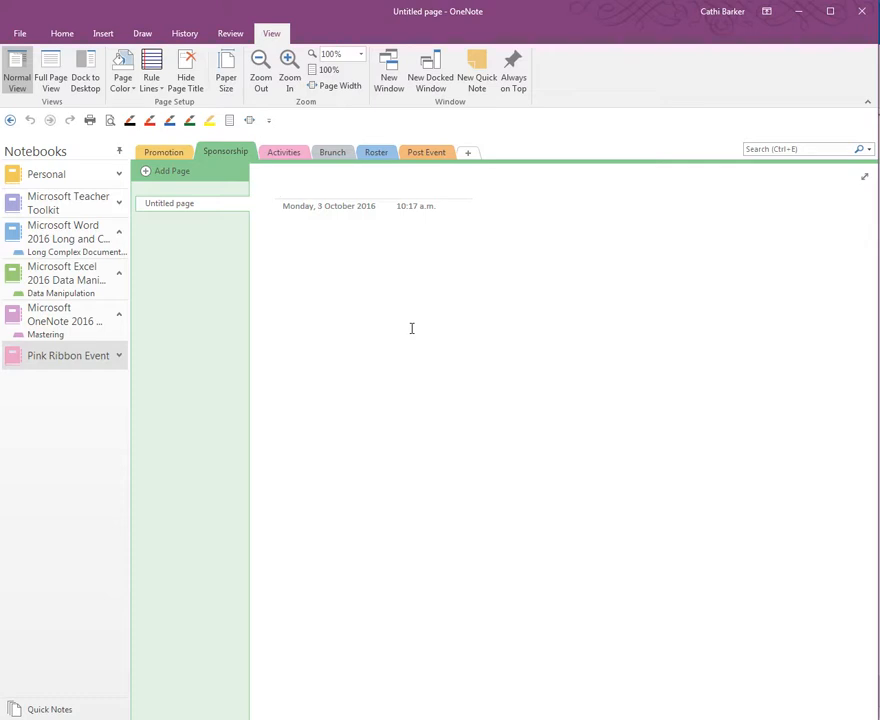
# Set and confirm a password on the Activities section, then answer the backups prompt.
pyautogui.click(291, 154)
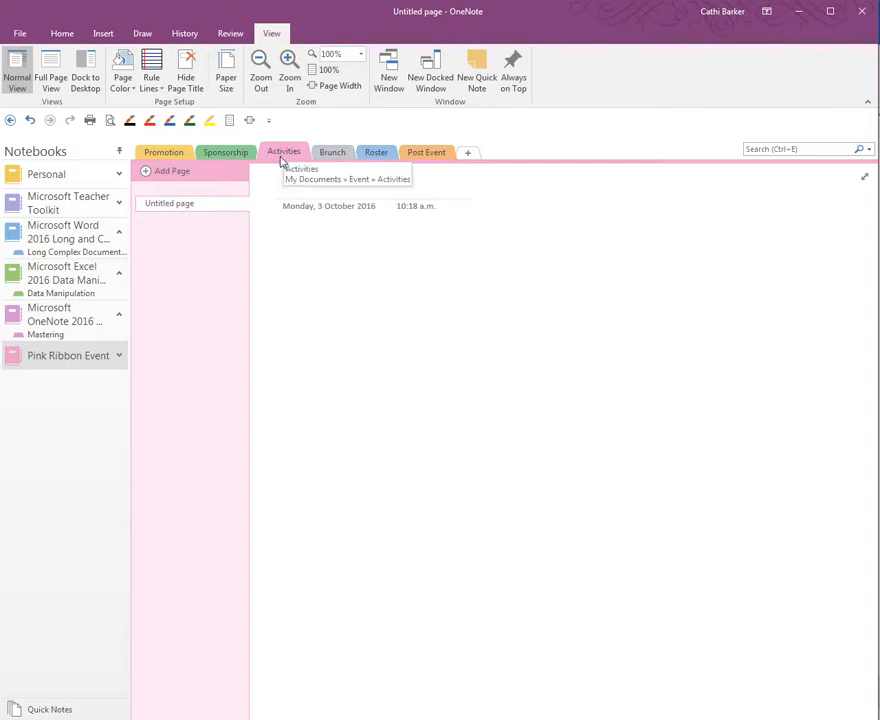
pyautogui.rightClick(287, 155)
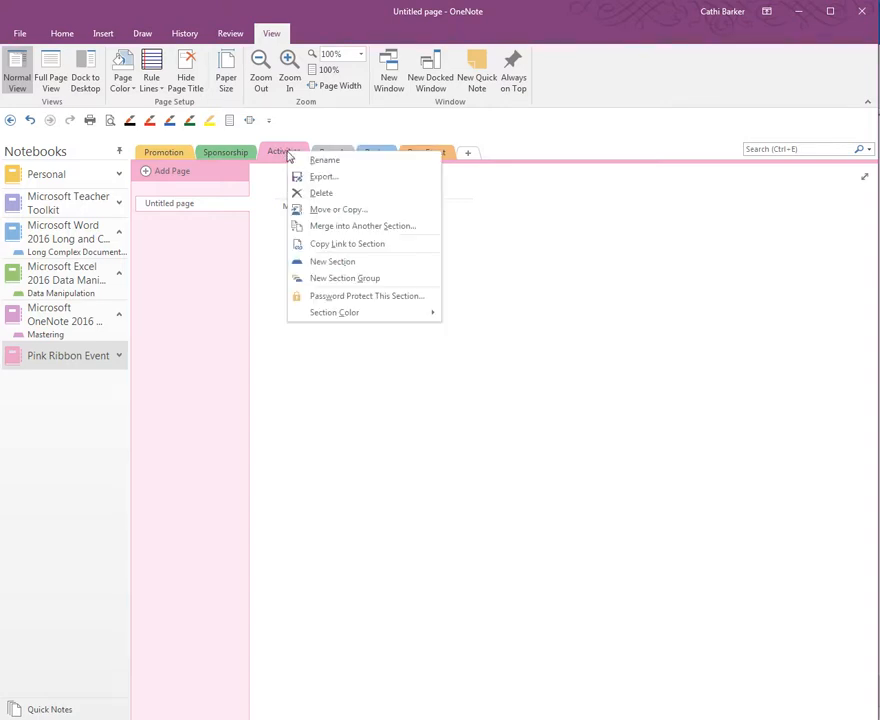
pyautogui.click(389, 300)
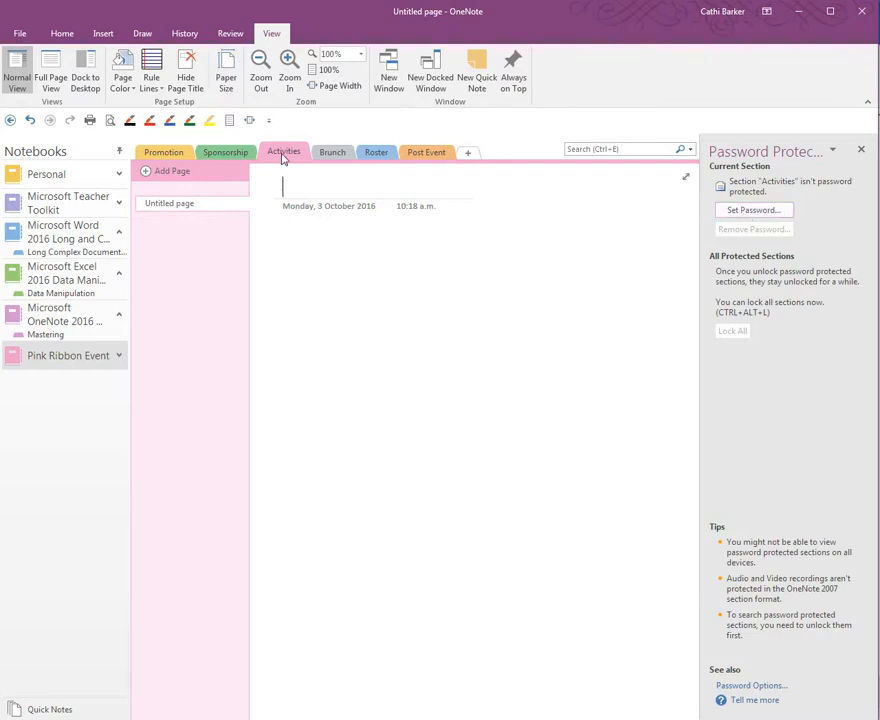
pyautogui.click(752, 211)
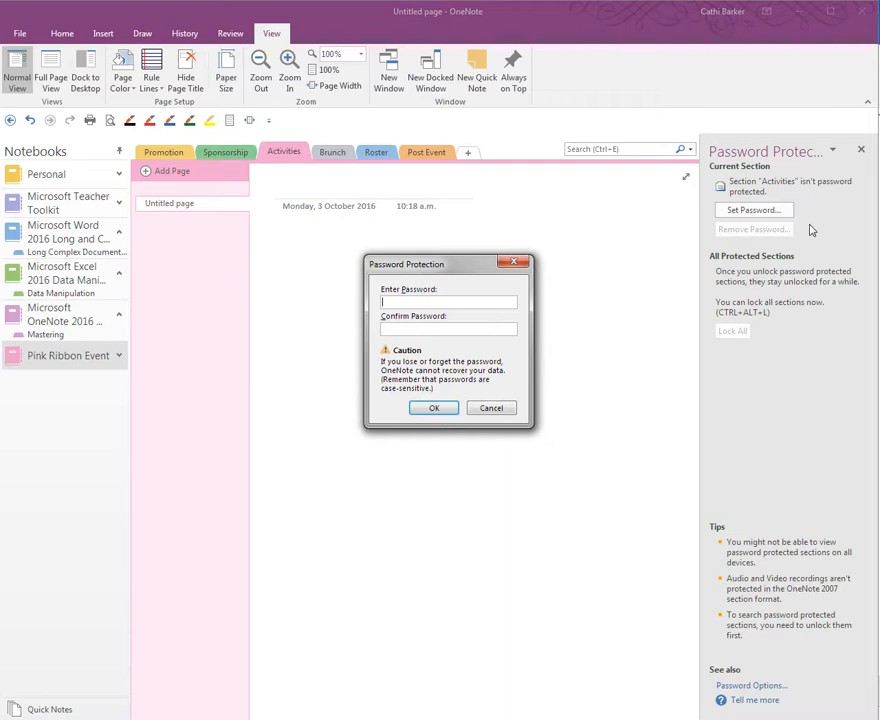
pyautogui.write('•••')
pyautogui.write('•')
pyautogui.click(434, 409)
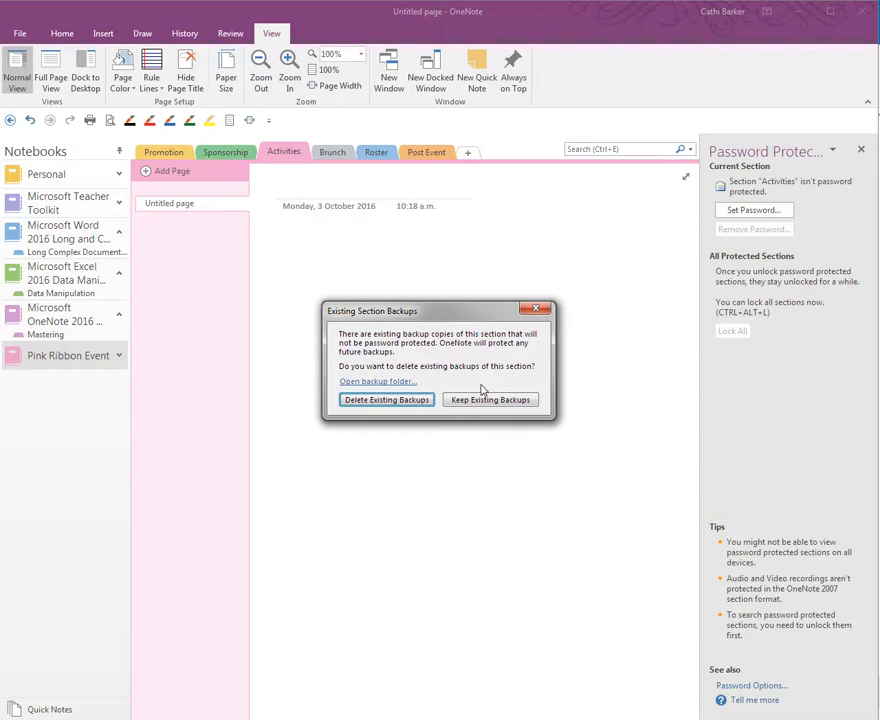
pyautogui.click(426, 401)
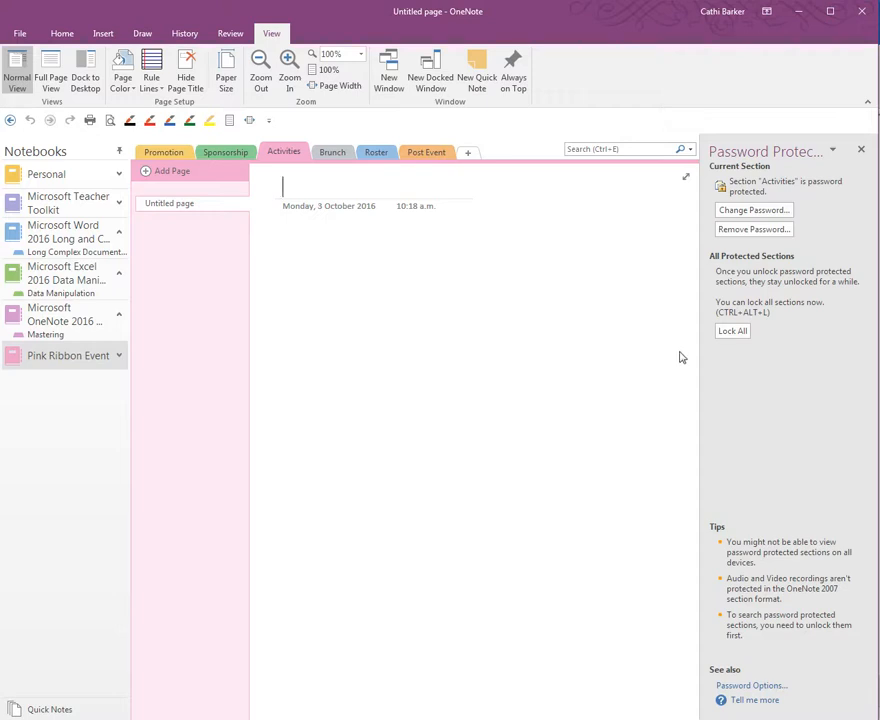
pyautogui.click(731, 331)
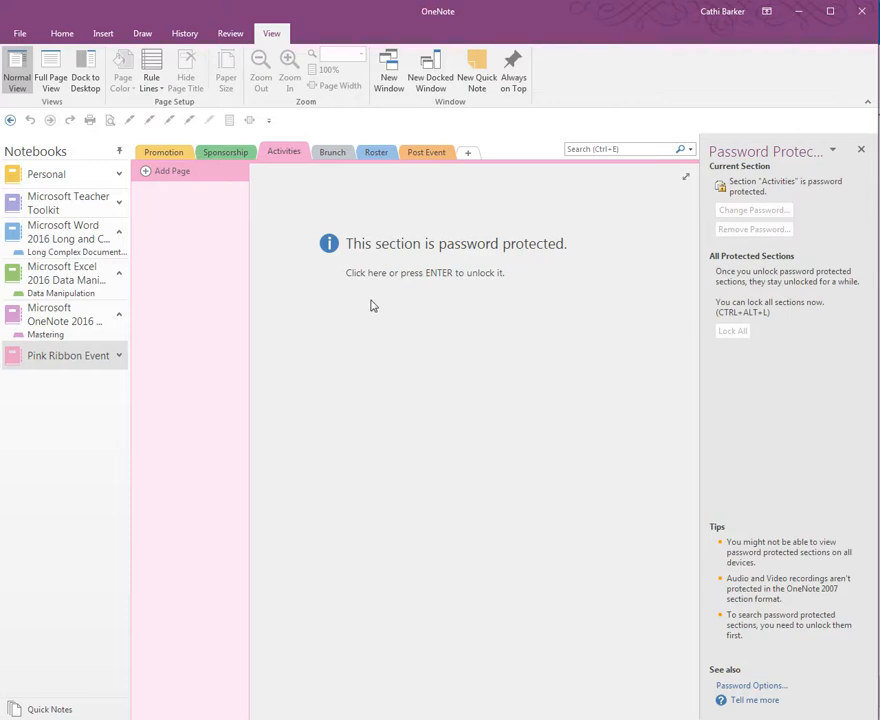
pyautogui.click(470, 277)
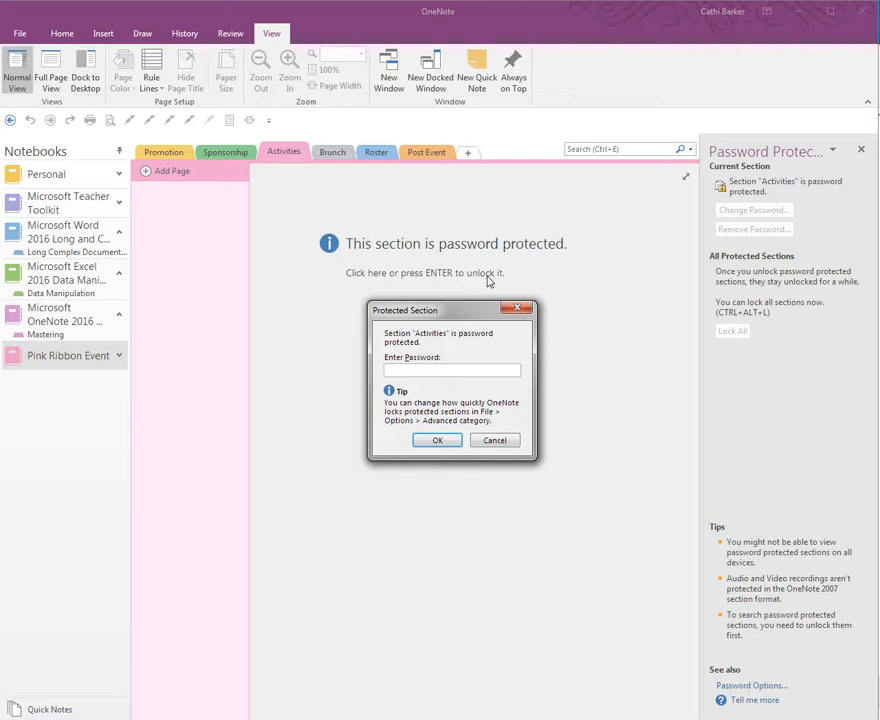
pyautogui.write('****')
pyautogui.click(440, 440)
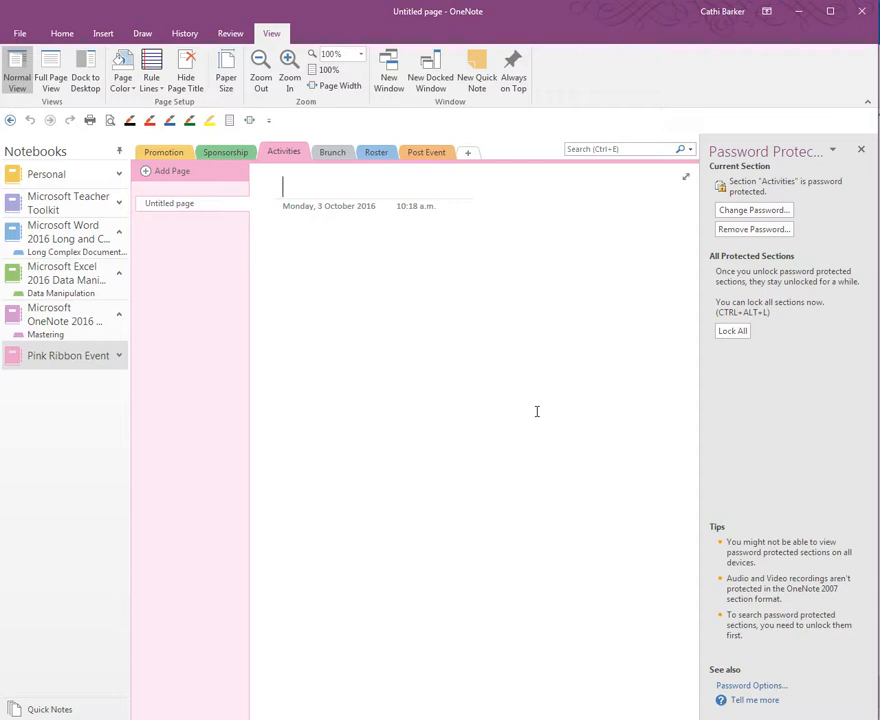
# Remove the Activities section's password with the current password, then close the Password Protection pane.
pyautogui.click(754, 229)
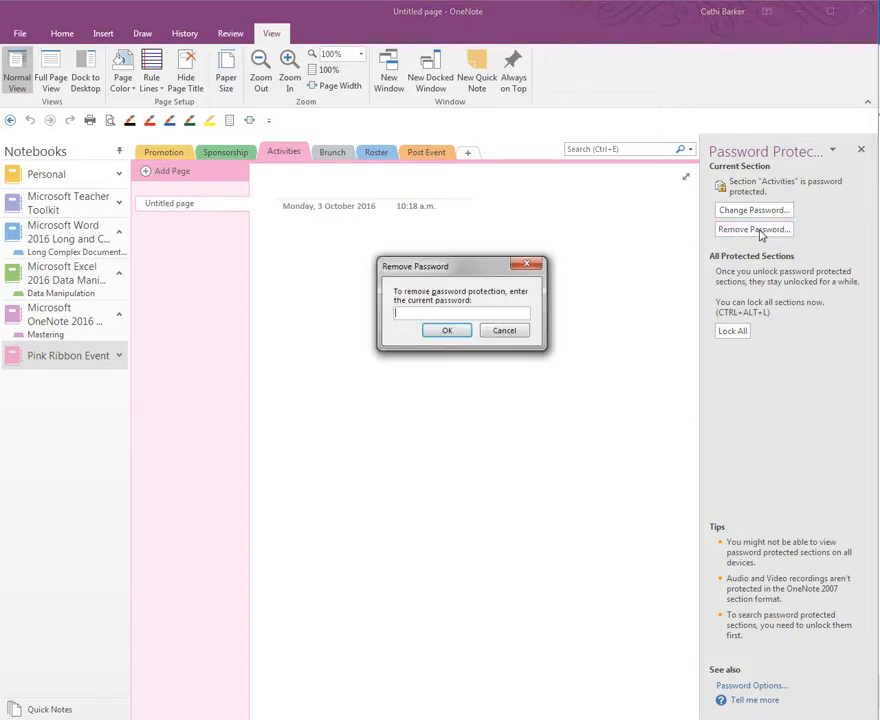
pyautogui.write('•••••')
pyautogui.click(449, 330)
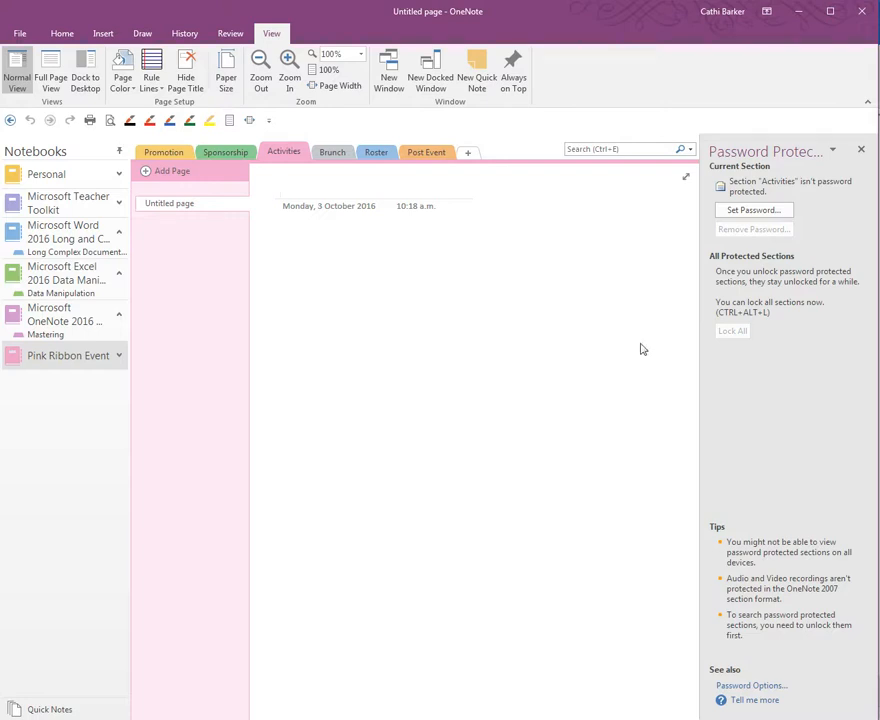
pyautogui.click(863, 151)
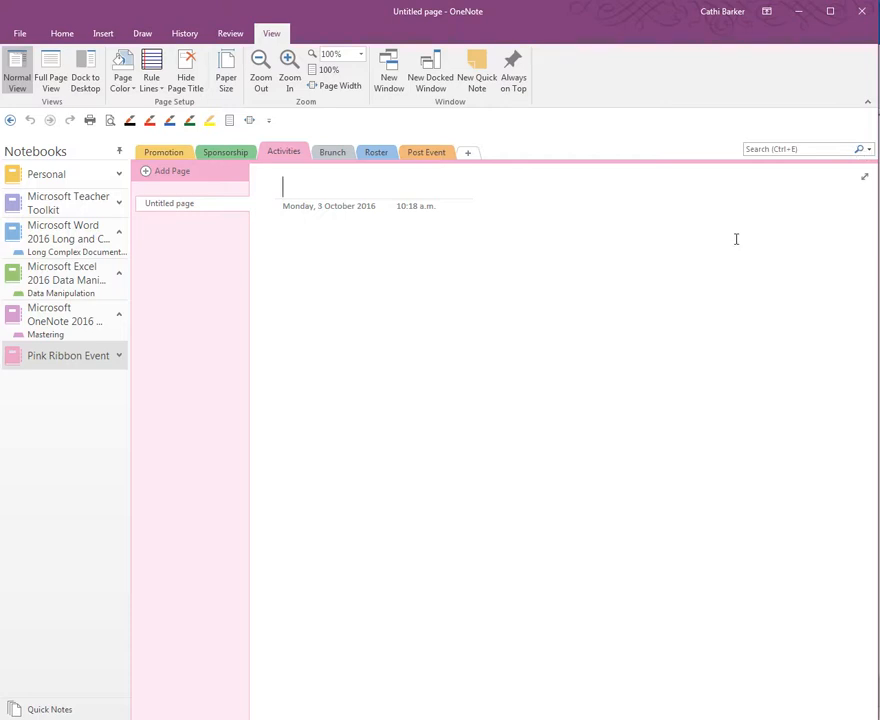
# Bring up the Activities section's context menu and dismiss it without changes.
pyautogui.rightClick(283, 153)
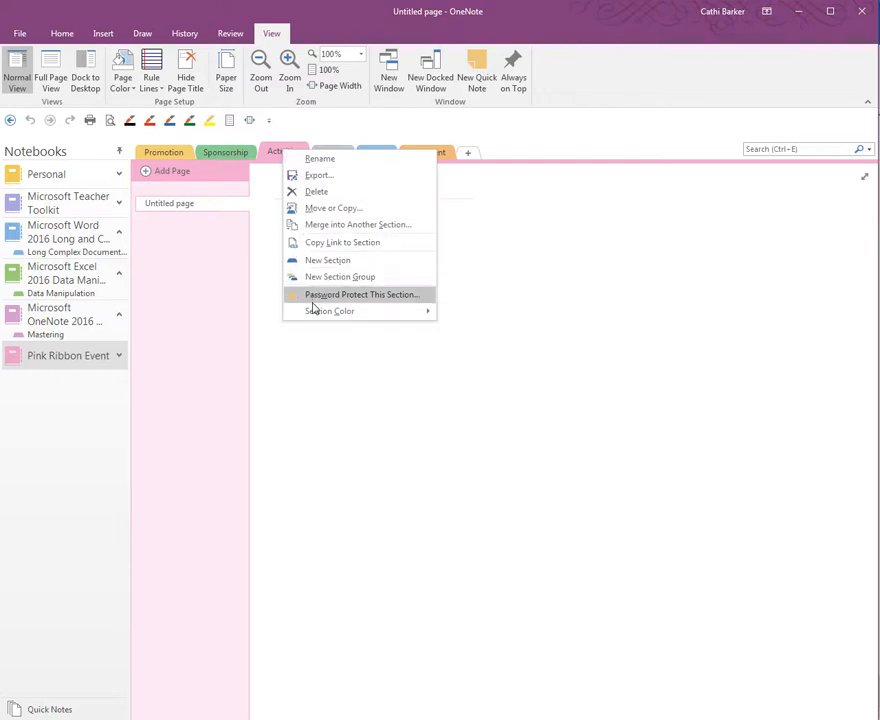
pyautogui.moveTo(311, 311)
pyautogui.click(308, 362)
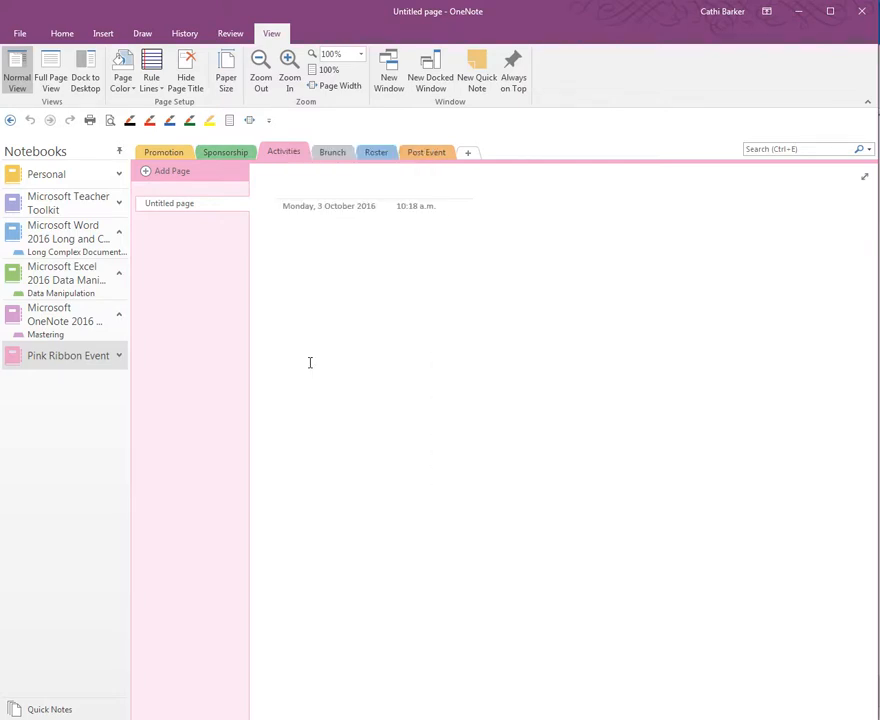